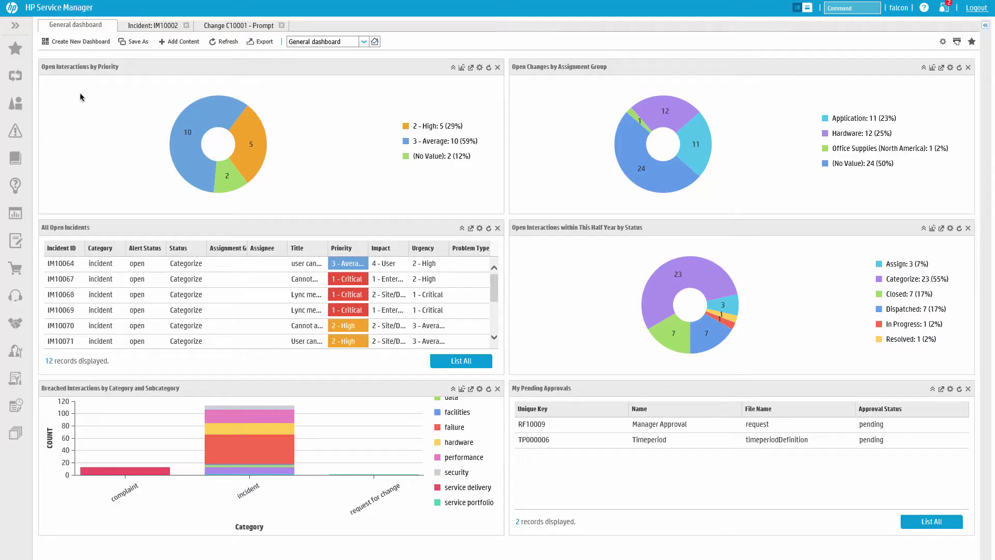
Step: Expand Change Management and Incident Management in the sidebar, then open the Change Management help topic
click(26, 83)
click(15, 130)
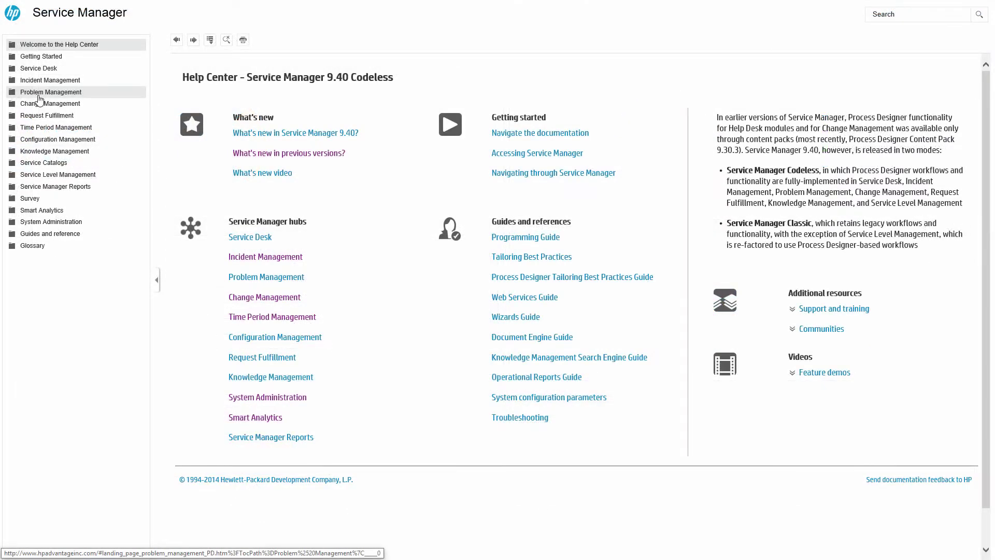
click(39, 106)
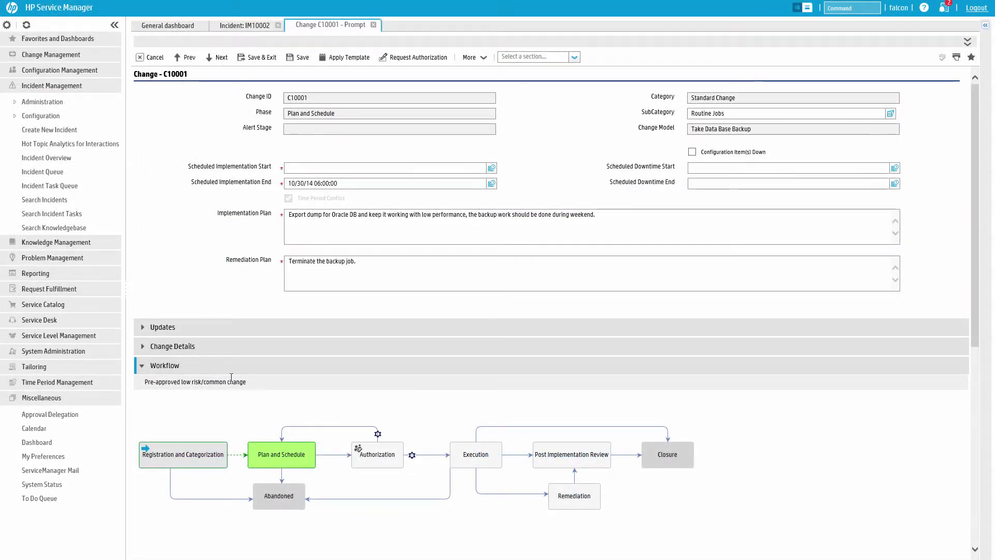
scroll(227, 405, down, 3)
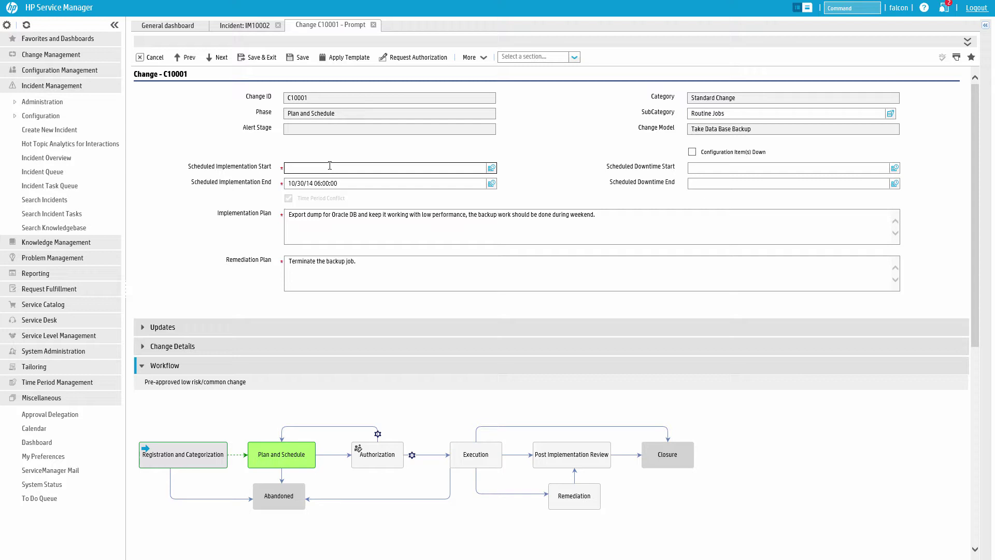
Step: Try saving change C10001, dismiss the invalid Service field message, and open the 03/25/15 Assignment activity details
click(306, 58)
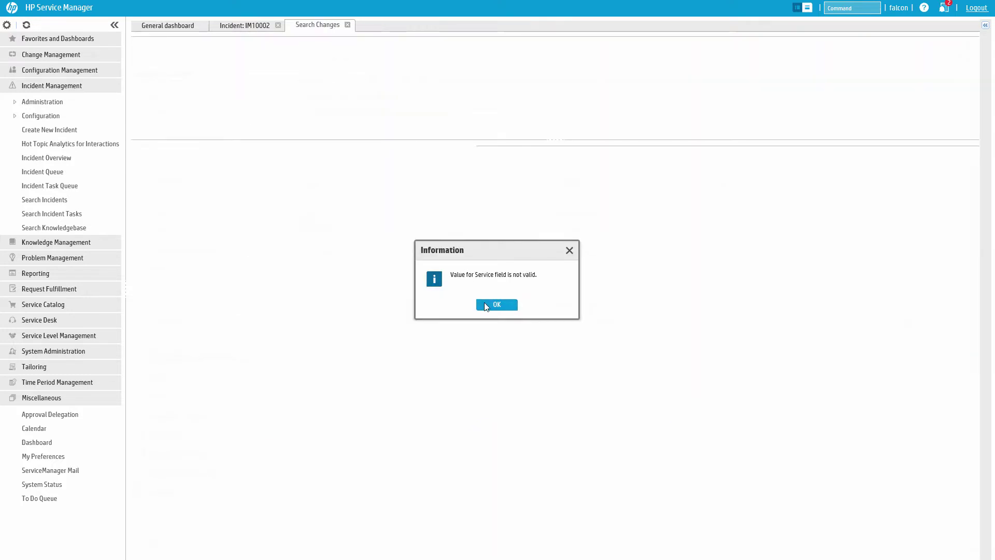
click(485, 304)
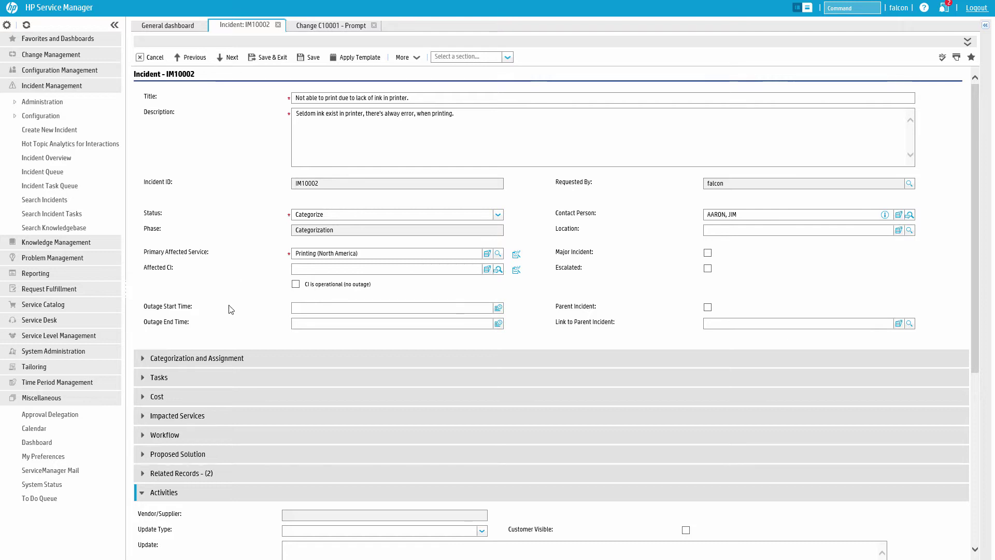
scroll(225, 350, down, 3)
scroll(226, 353, down, 3)
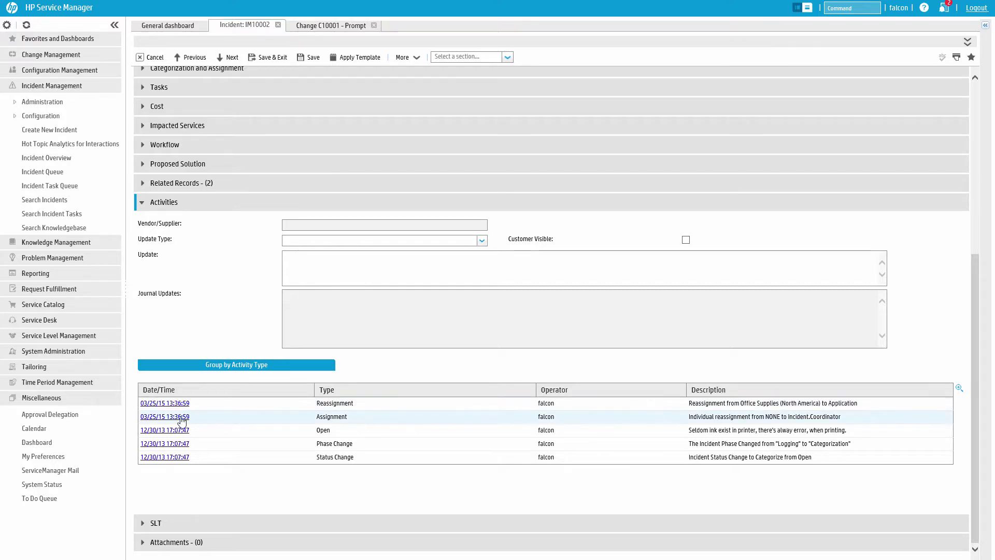
click(182, 417)
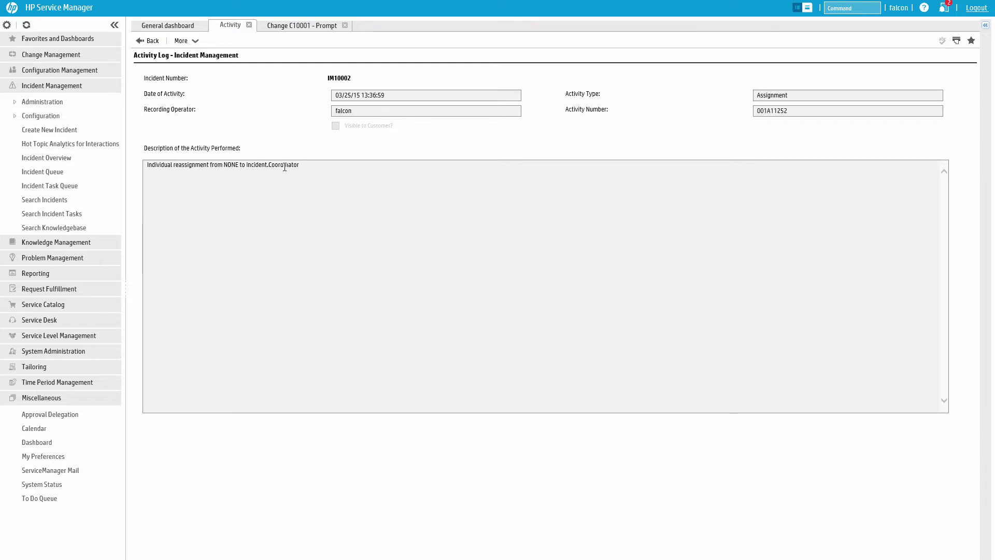
click(182, 40)
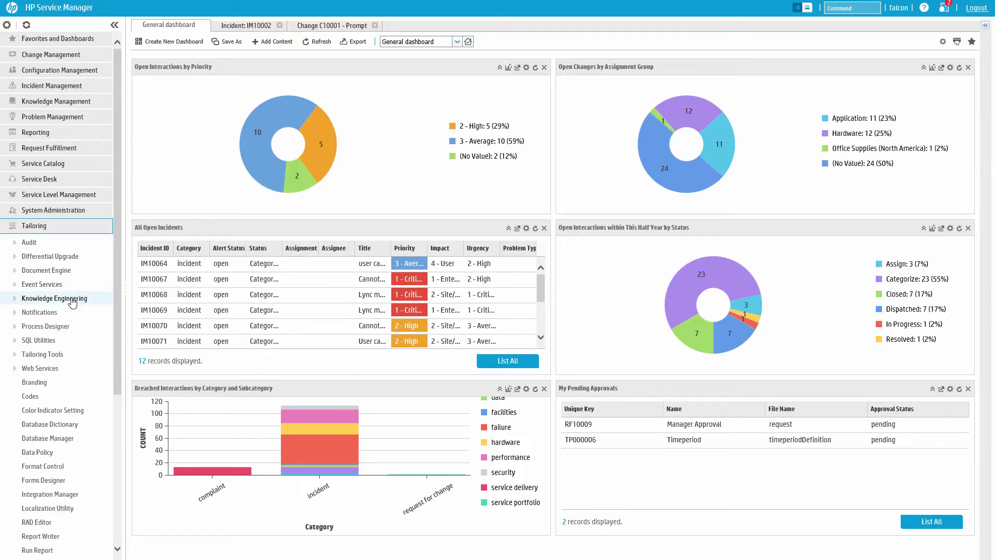
Step: Open the Incident workflow from Tailoring > Process Designer > Workflows
click(36, 327)
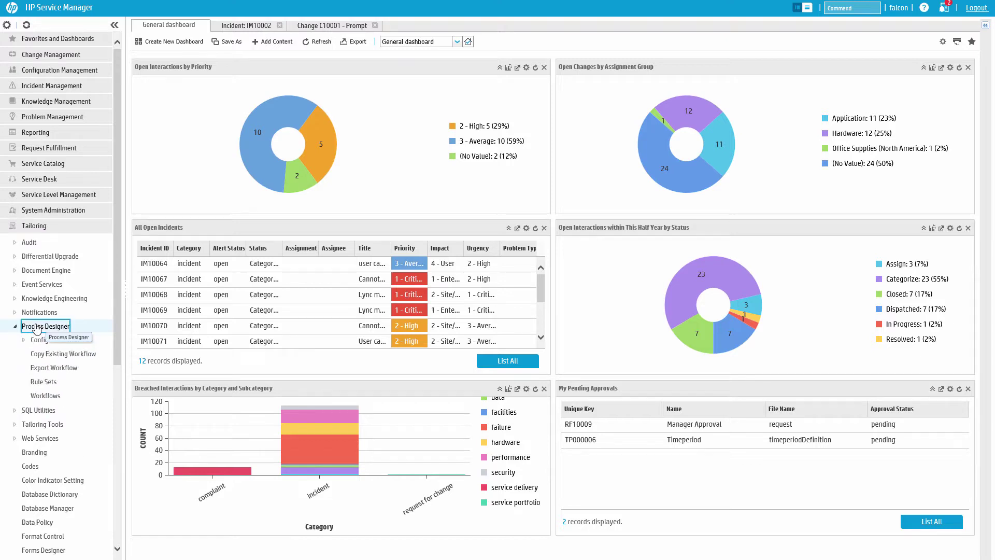
click(45, 395)
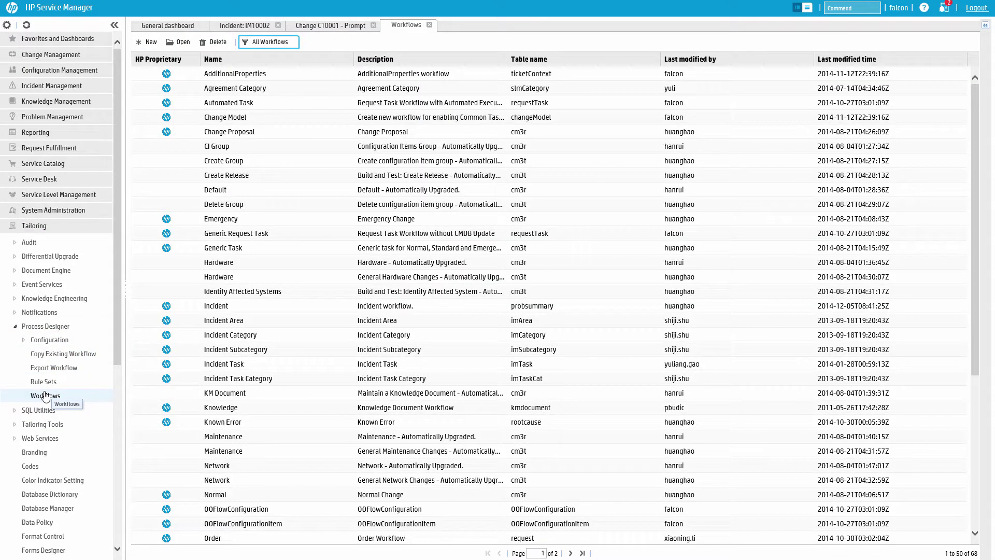
click(206, 311)
double_click(206, 311)
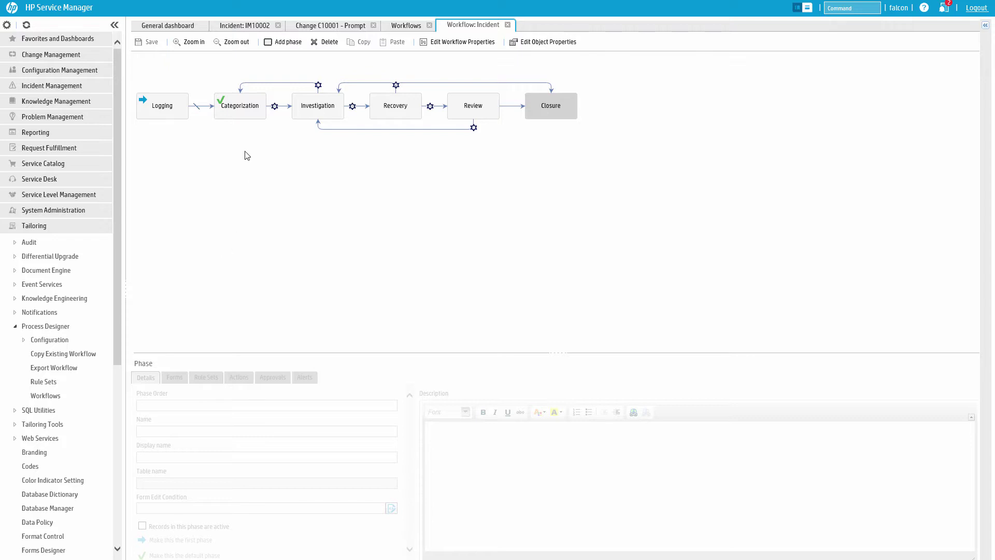
Step: Add a new phase below Categorization and rename it 'Critical CI'
click(275, 46)
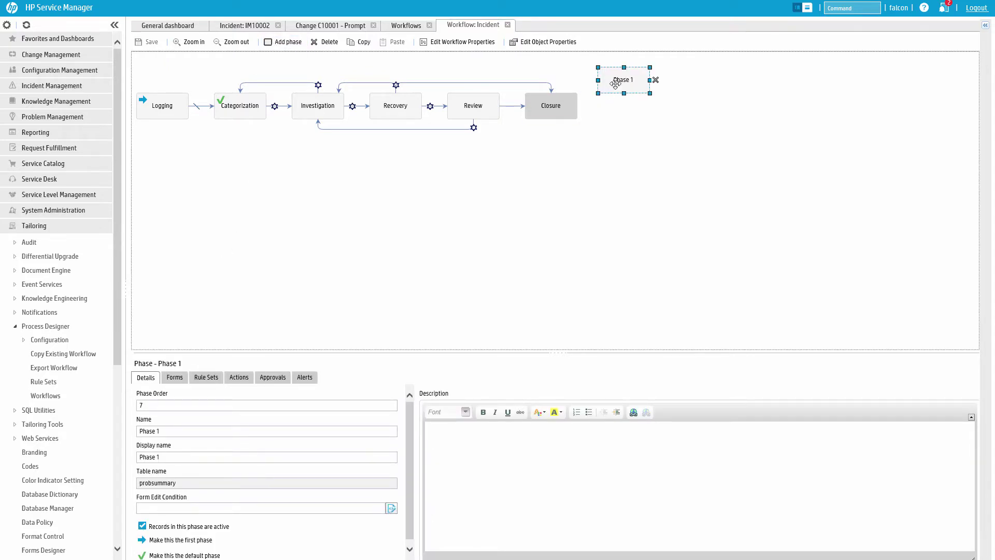
drag(612, 83, 225, 162)
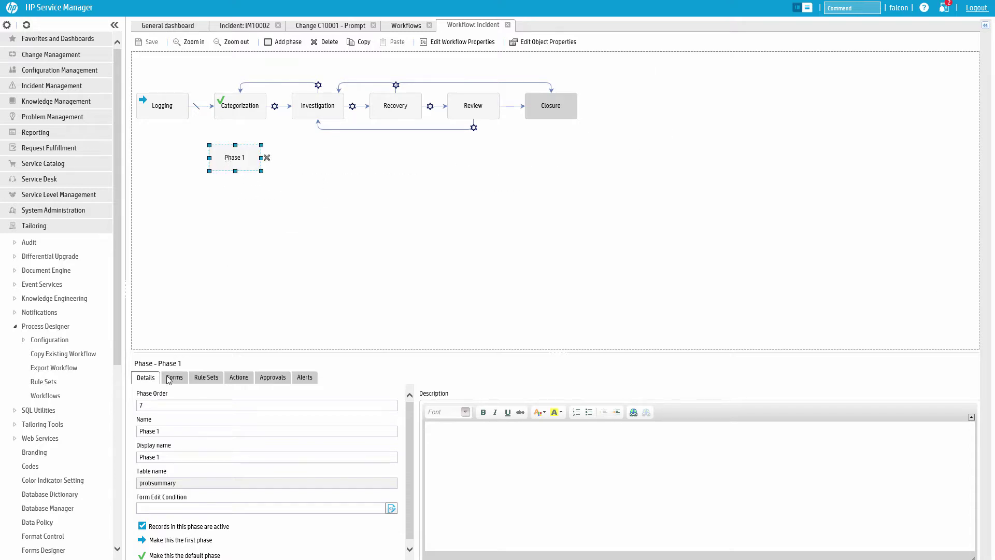
click(170, 434)
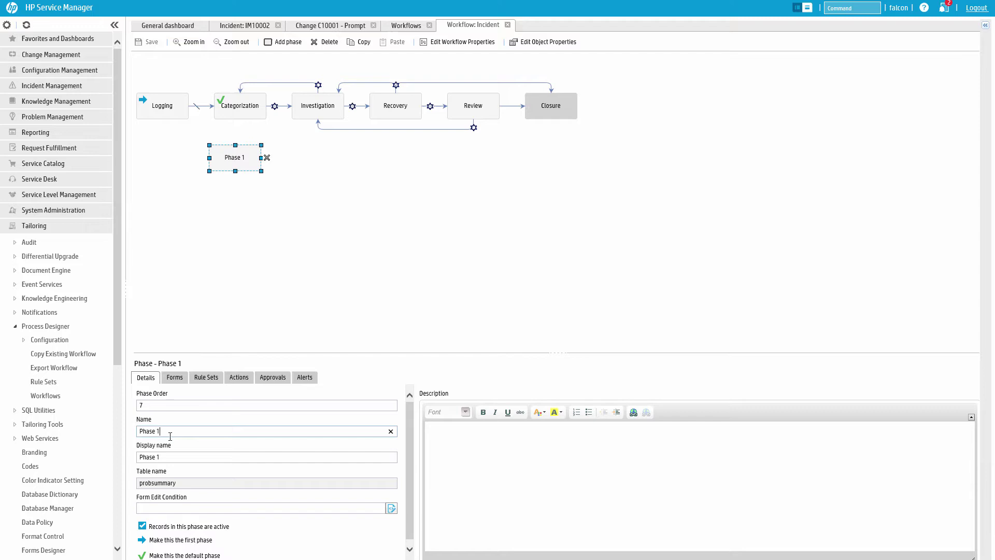
key(ctrl+a)
text(Critical CI)
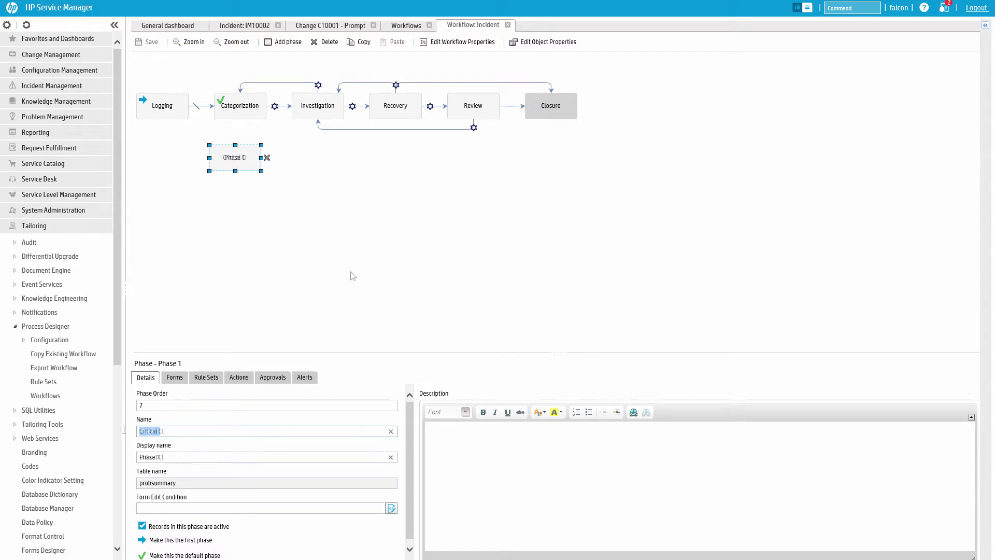
click(351, 273)
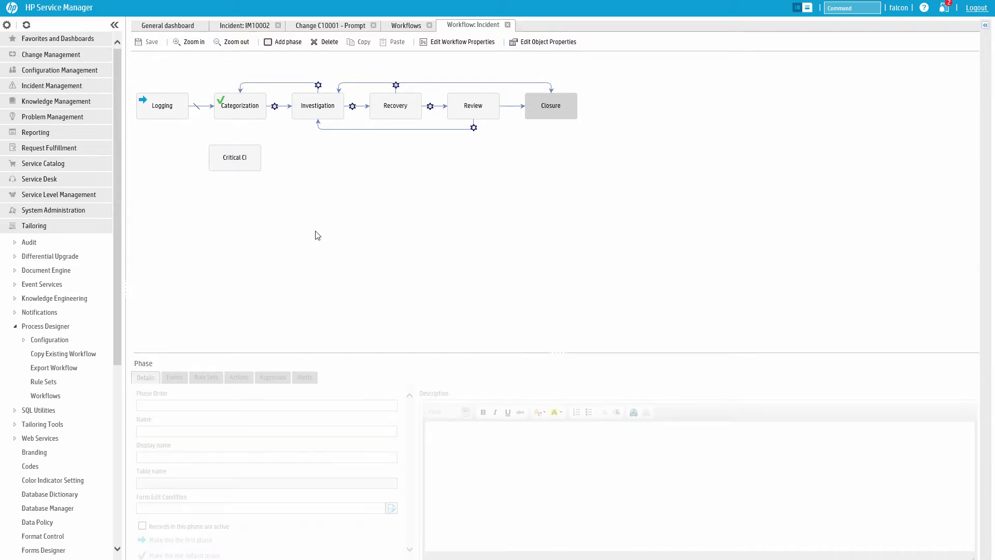
click(236, 111)
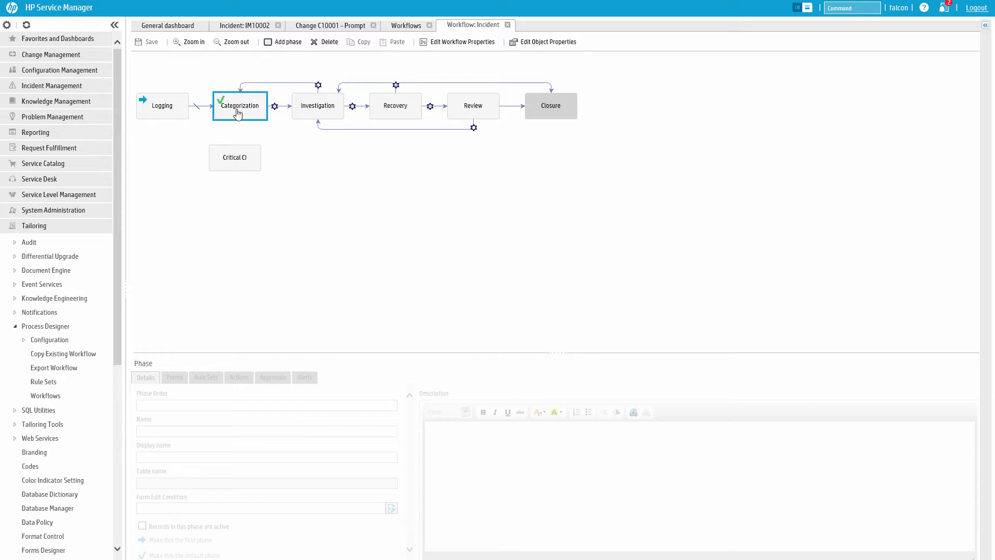
Step: Connect Categorization to Critical CI with an Automatic transition
drag(238, 113, 237, 149)
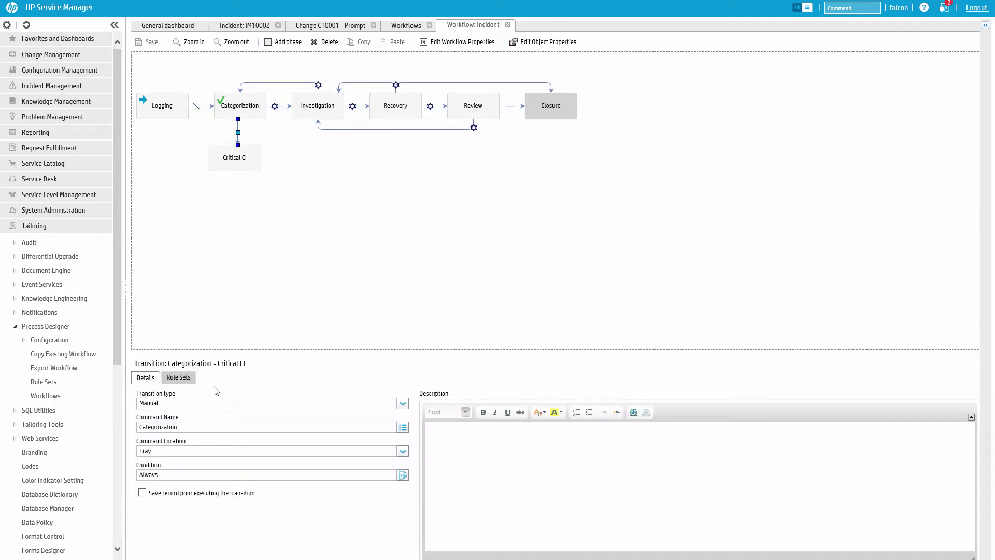
click(404, 408)
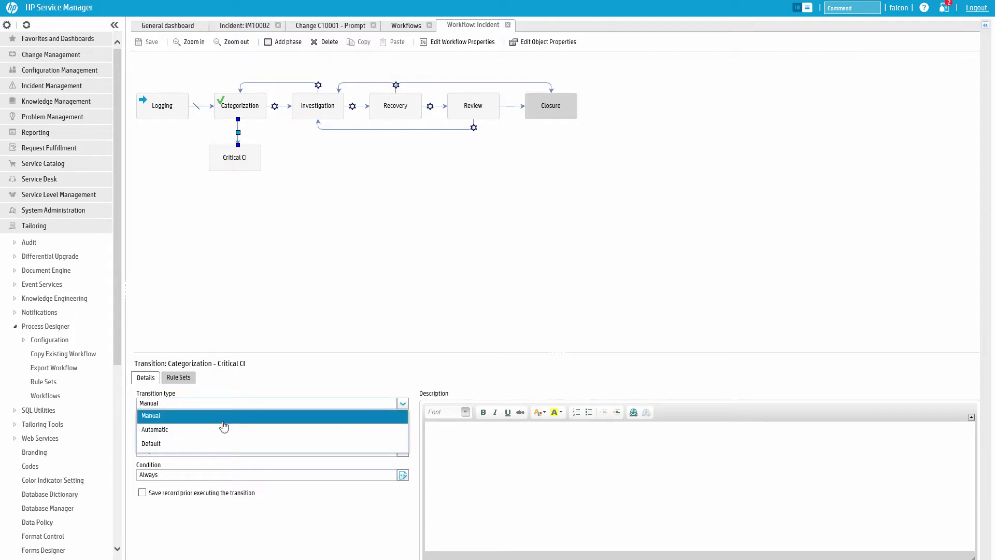
click(216, 430)
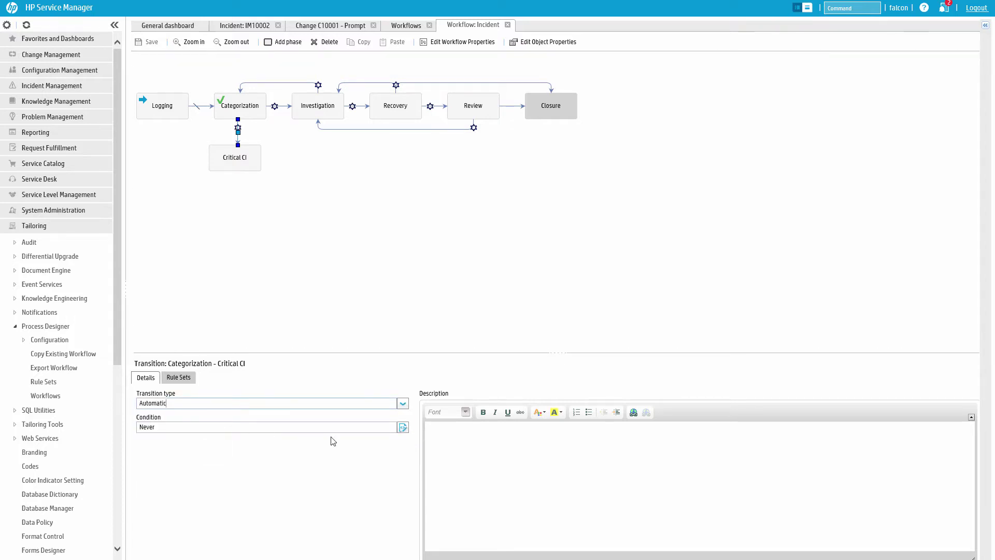
Step: Give the transition a condition requiring the Value True, then connect Critical CI to Review
click(404, 429)
click(426, 271)
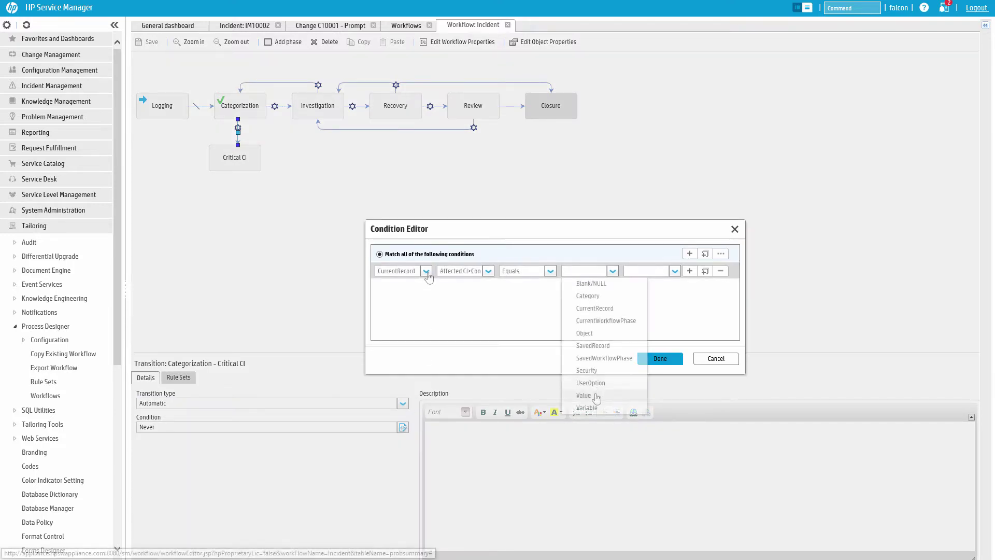
click(613, 270)
click(675, 275)
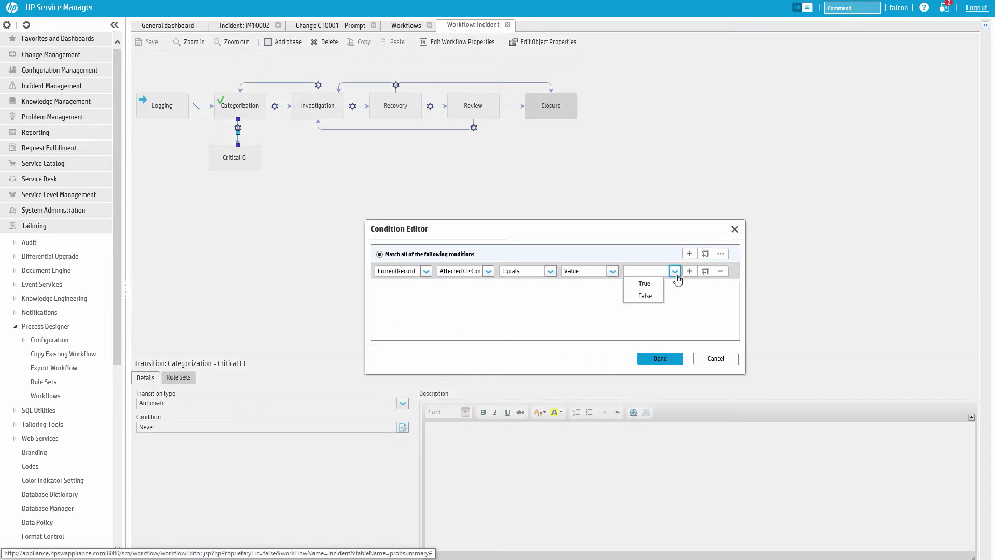
click(648, 286)
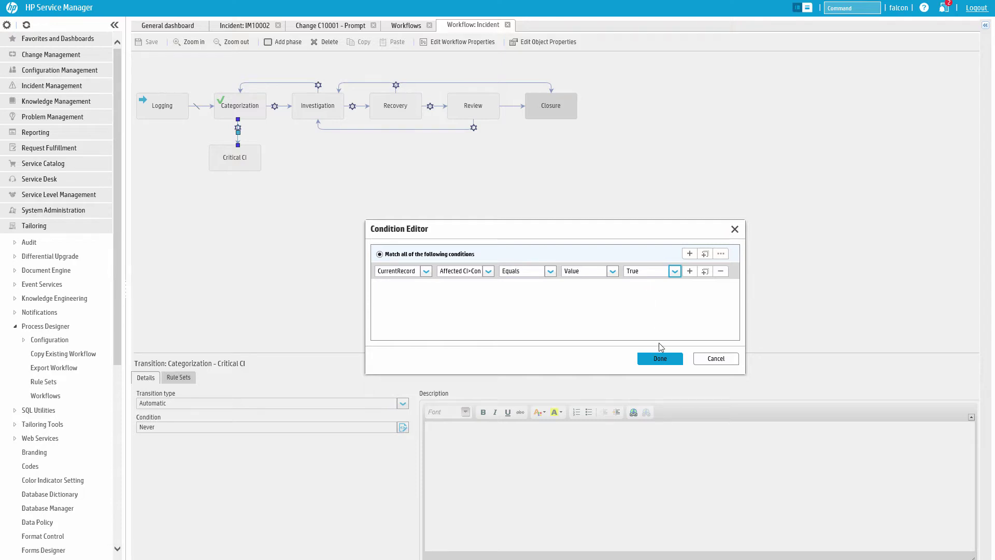
click(660, 359)
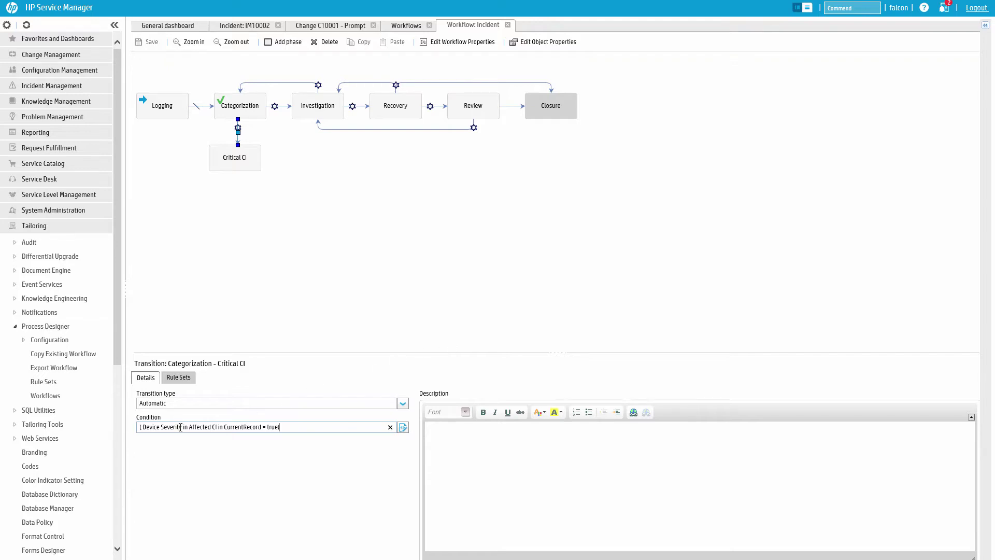
click(243, 163)
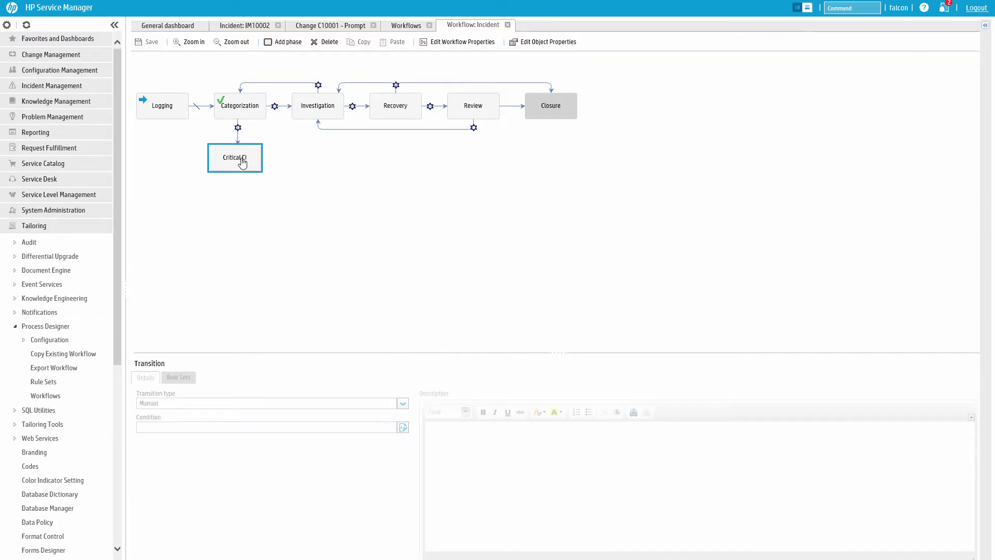
drag(242, 162, 473, 120)
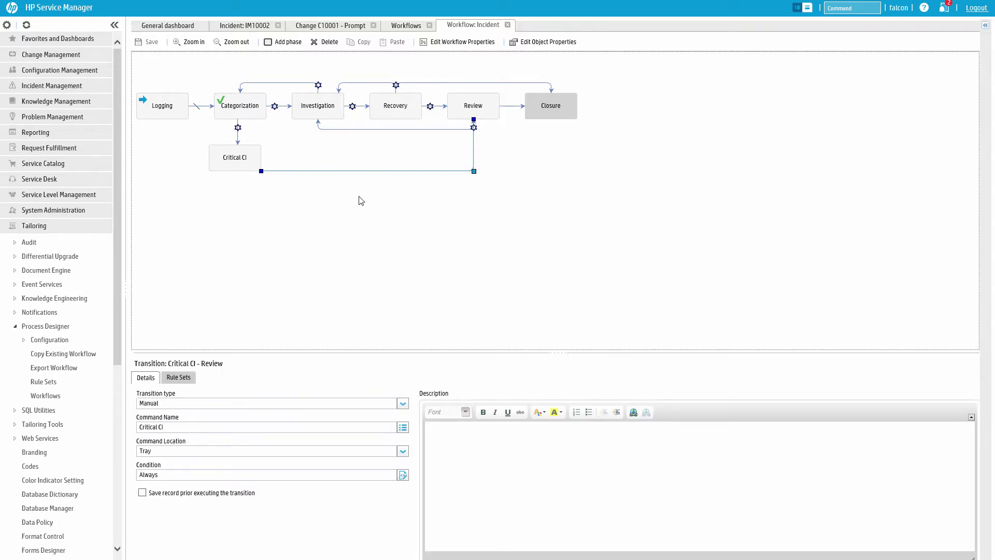
Step: Add the Incident.standard rule set to the Critical CI phase's On update rule sets
click(239, 163)
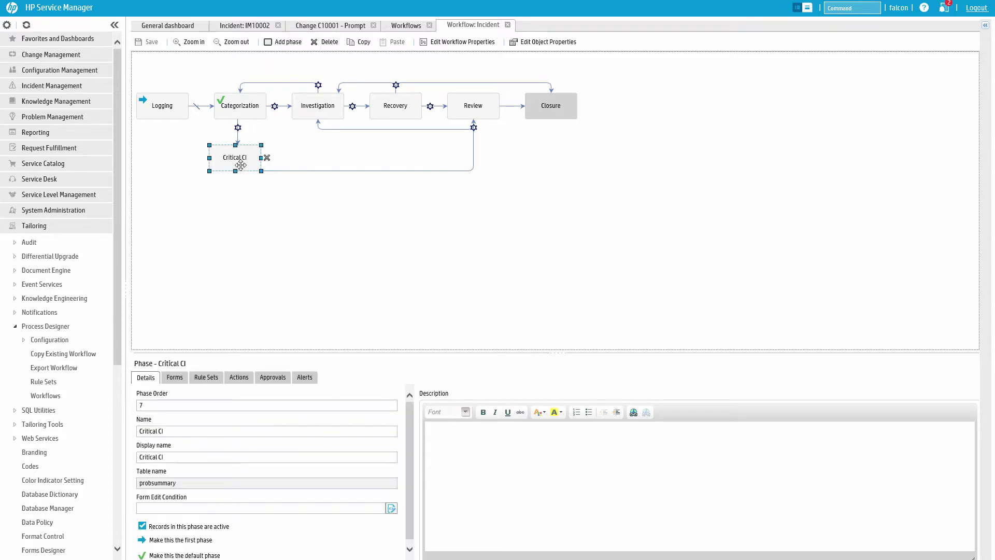
click(201, 380)
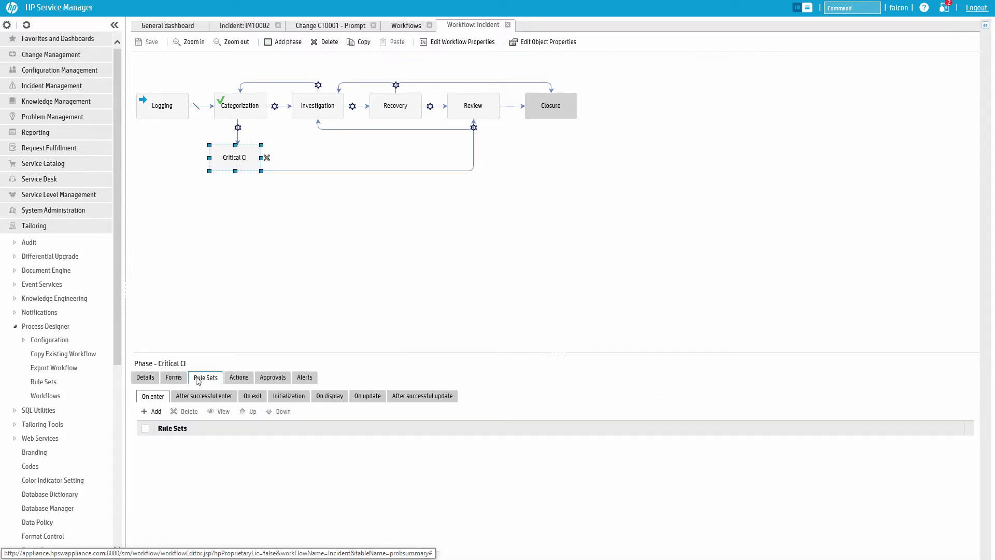
click(360, 397)
click(151, 412)
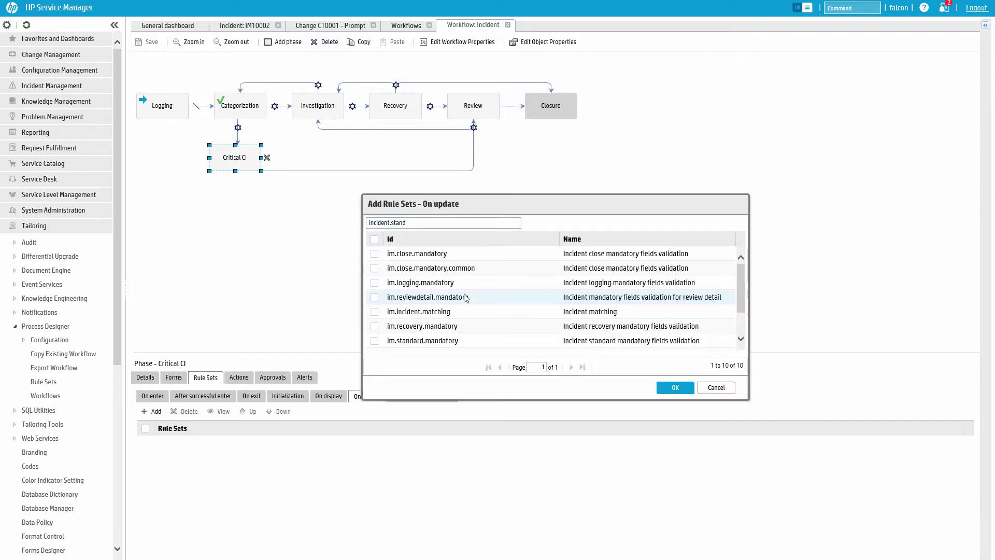
key(Return)
click(436, 258)
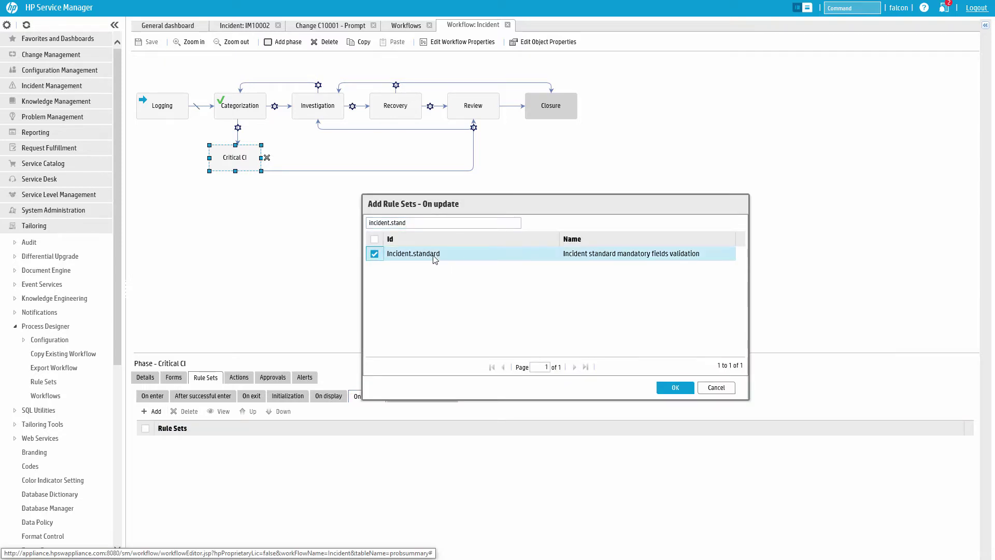
click(671, 388)
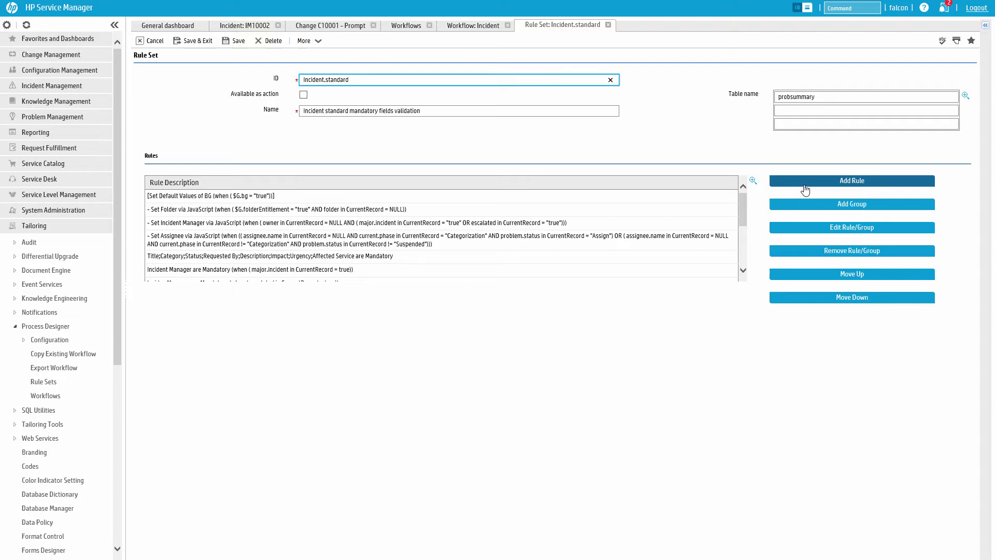
Step: Start a new Set Mandatory Fields rule and list its available field names
click(806, 190)
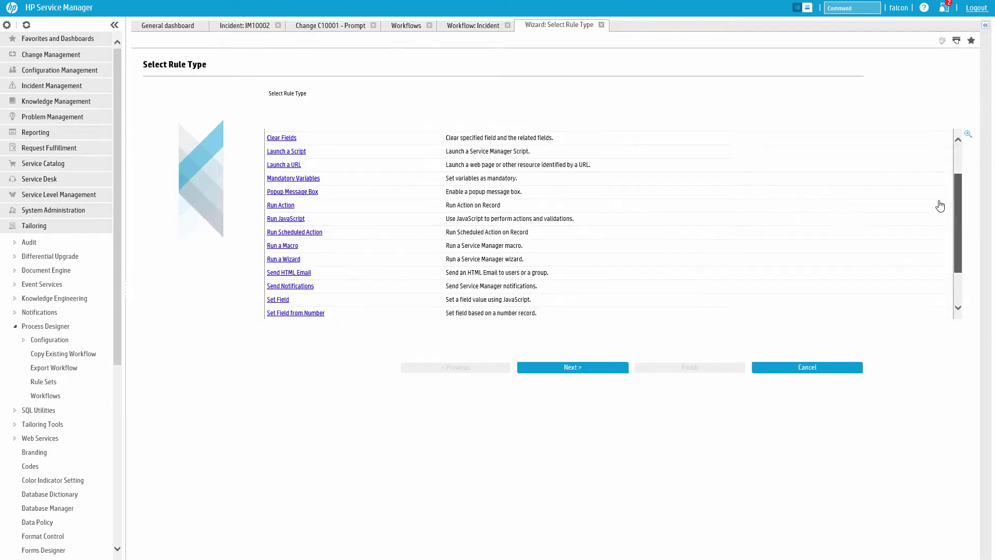
scroll(939, 207, down, 1)
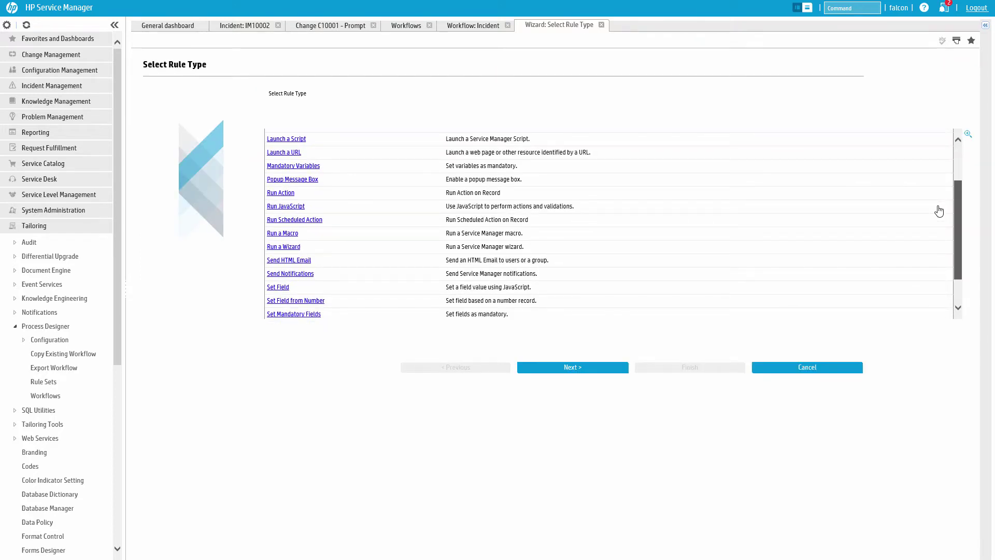
scroll(856, 211, down, 3)
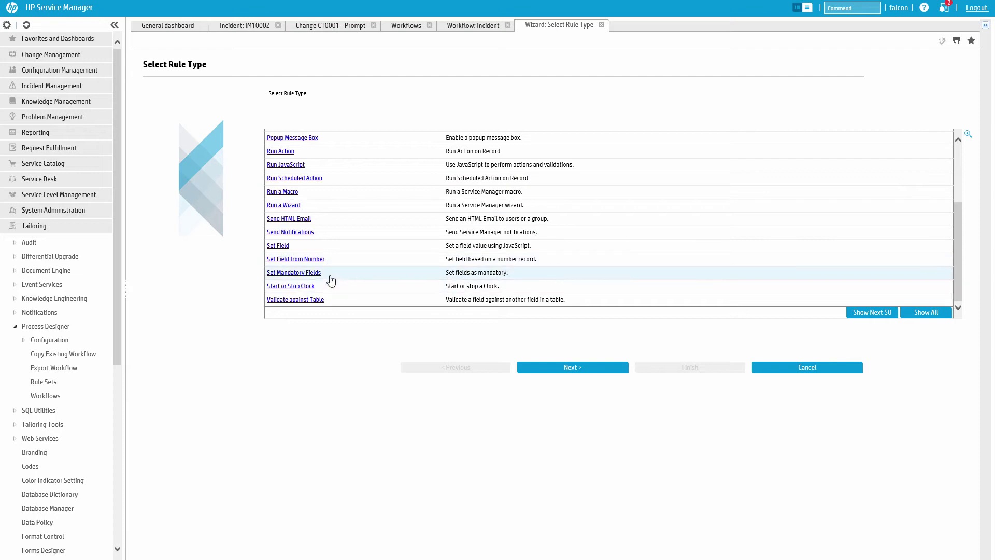
click(314, 274)
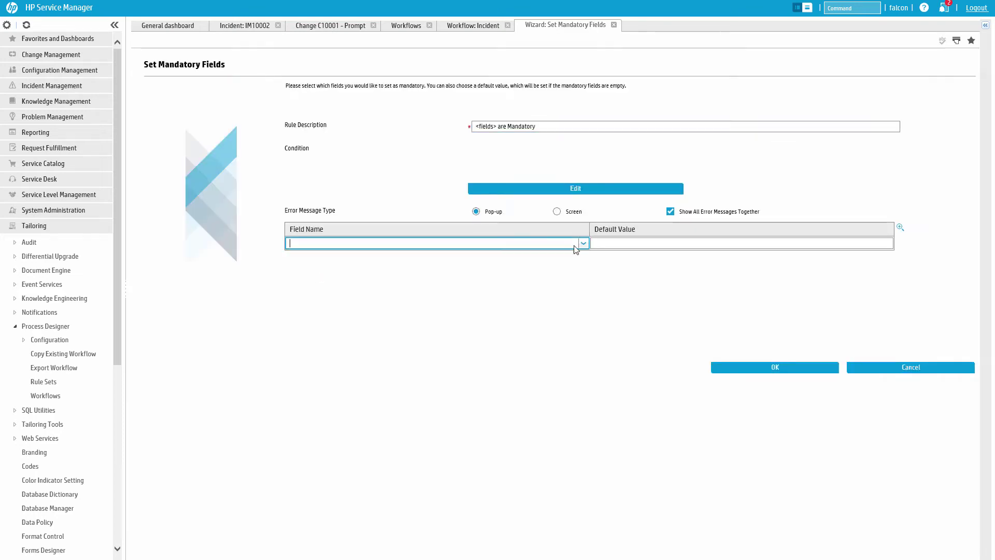
click(582, 244)
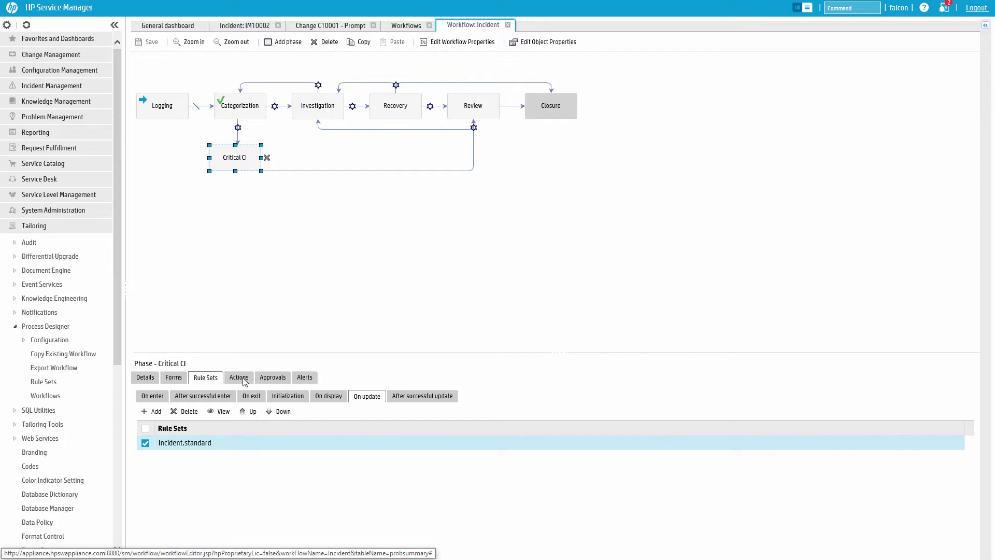
Step: Add the 'Action for calling View Biz Service' action to the Critical CI phase and list its Location choices
click(239, 378)
click(147, 393)
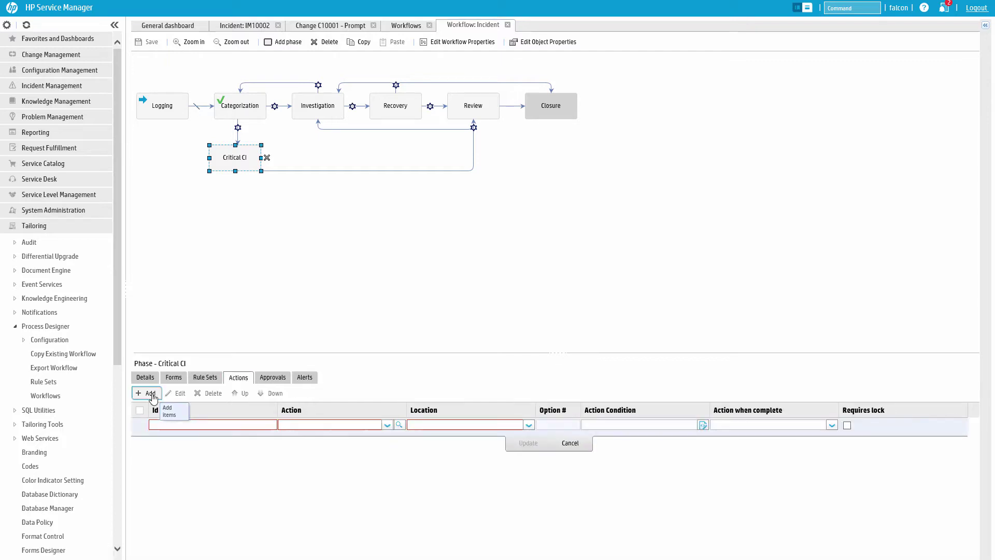
click(387, 425)
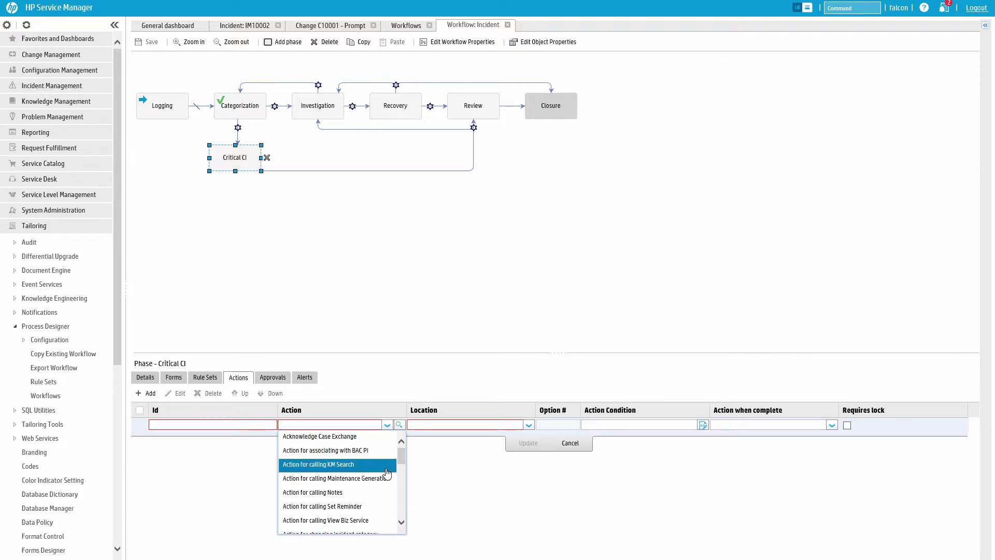
click(371, 520)
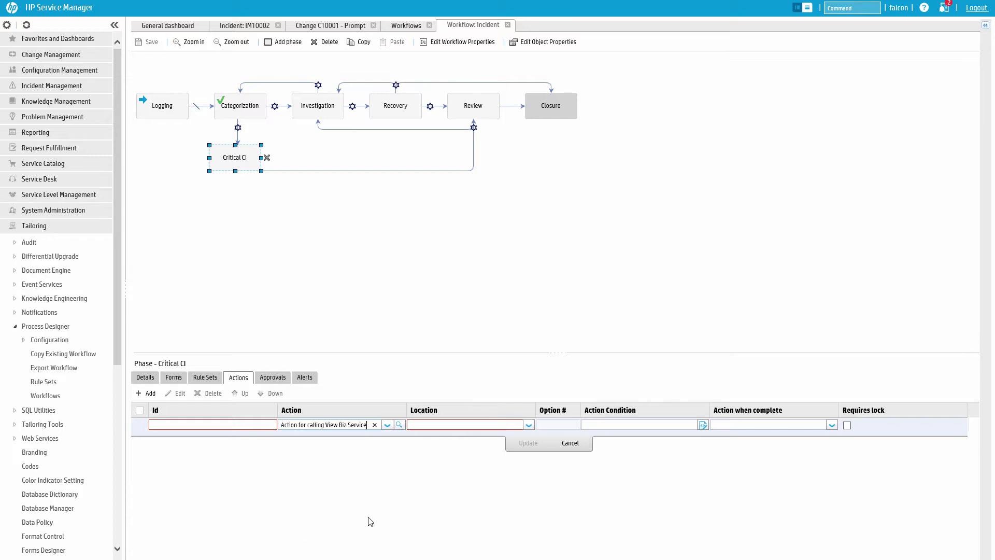
click(528, 425)
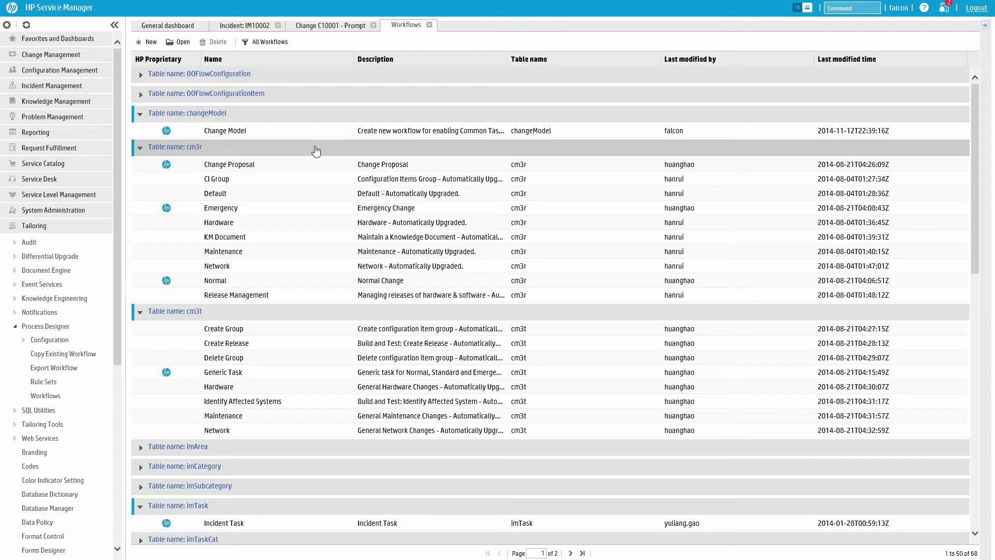
Step: Scroll through the 68 workflows grouped by table, including Incident and Problem
scroll(316, 156, down, 3)
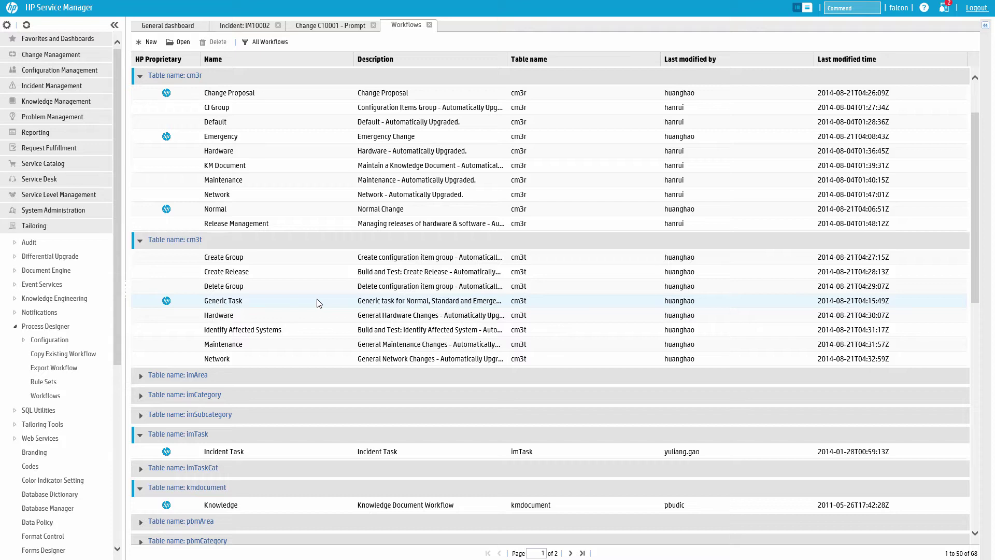
scroll(318, 303, down, 3)
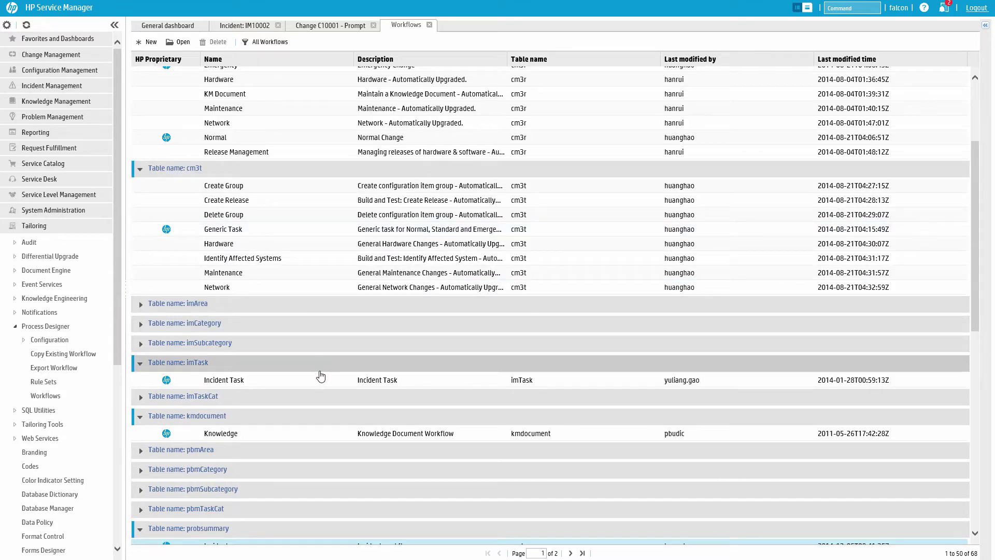
scroll(321, 380, down, 3)
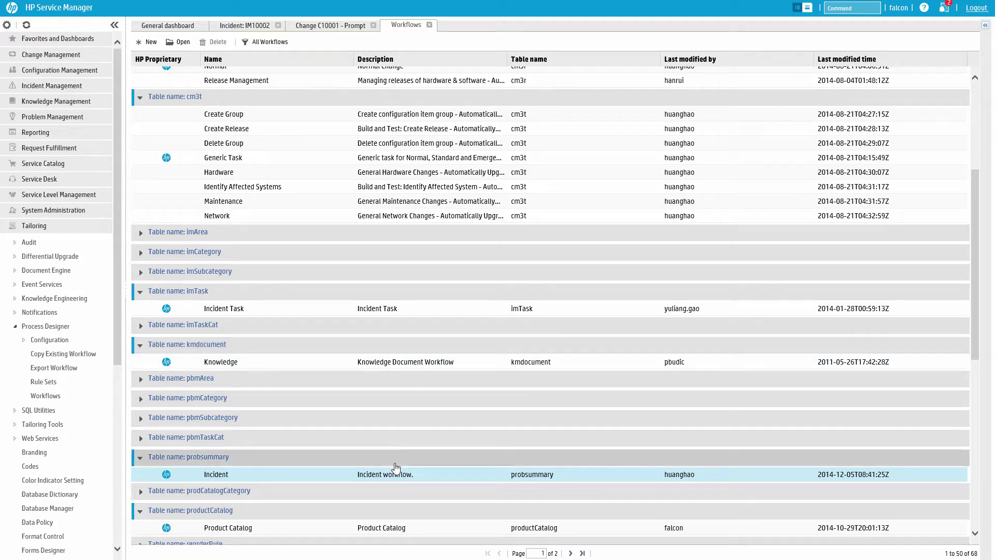
scroll(394, 466, down, 3)
scroll(394, 467, down, 3)
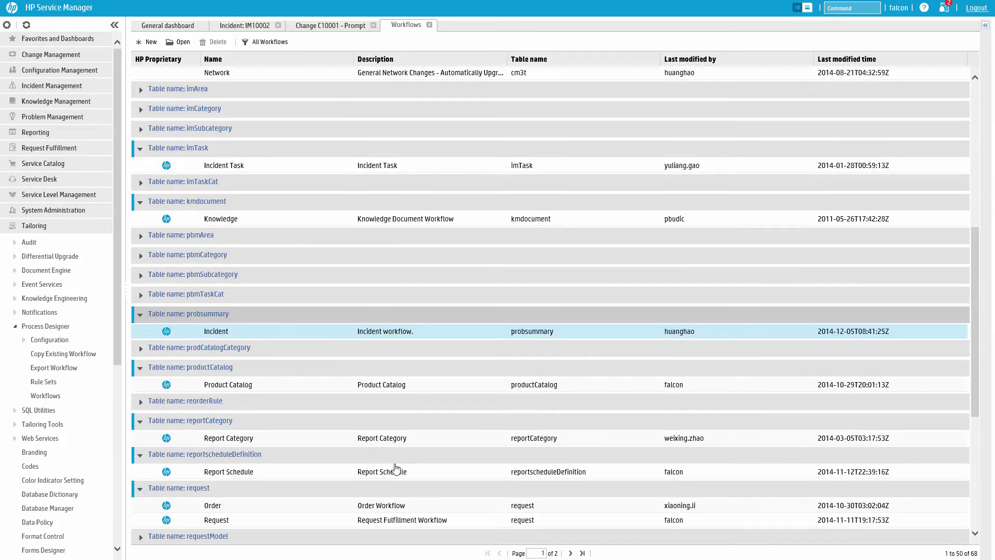
scroll(396, 470, down, 3)
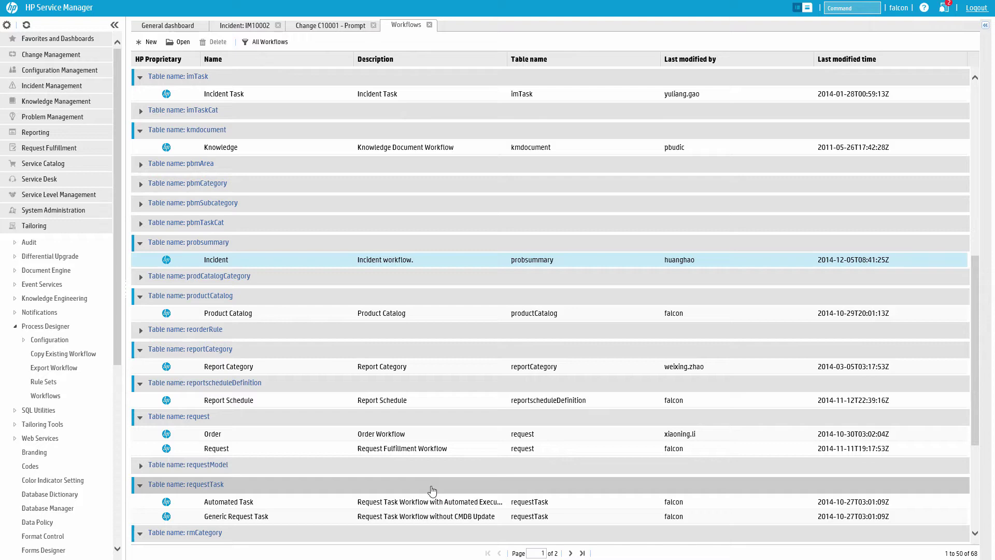
scroll(433, 490, down, 8)
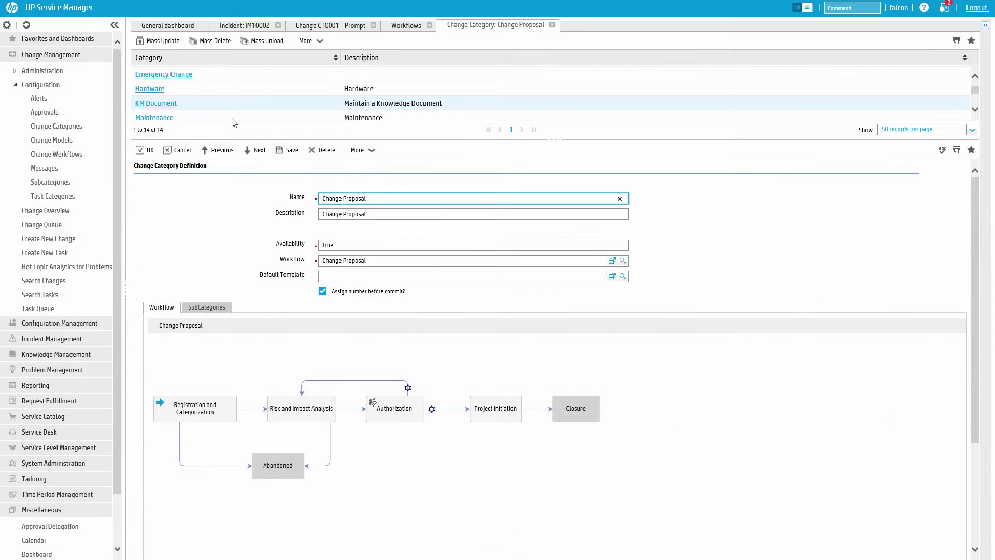
Step: Scroll through the Emergency Change category's workflow to review it
scroll(232, 123, down, 4)
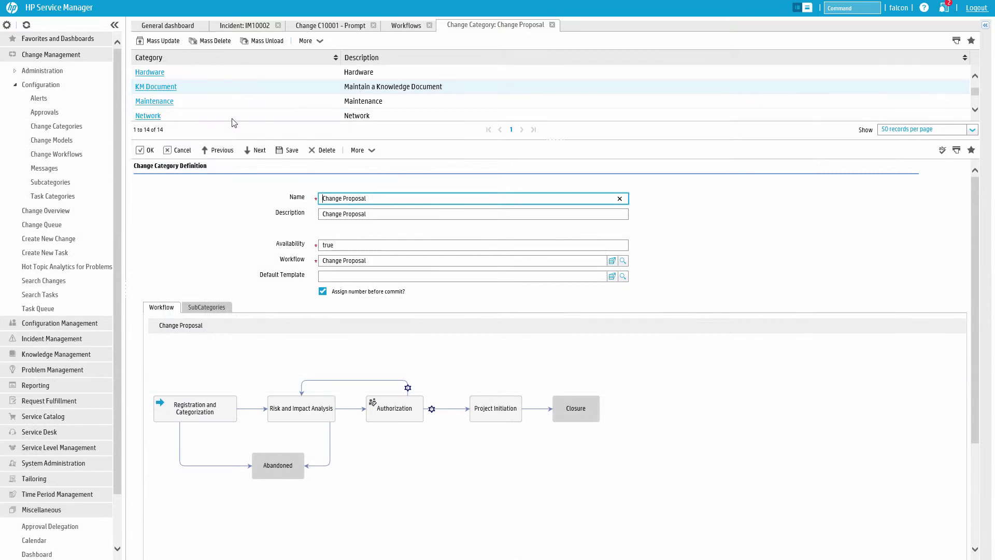
scroll(232, 120, down, 3)
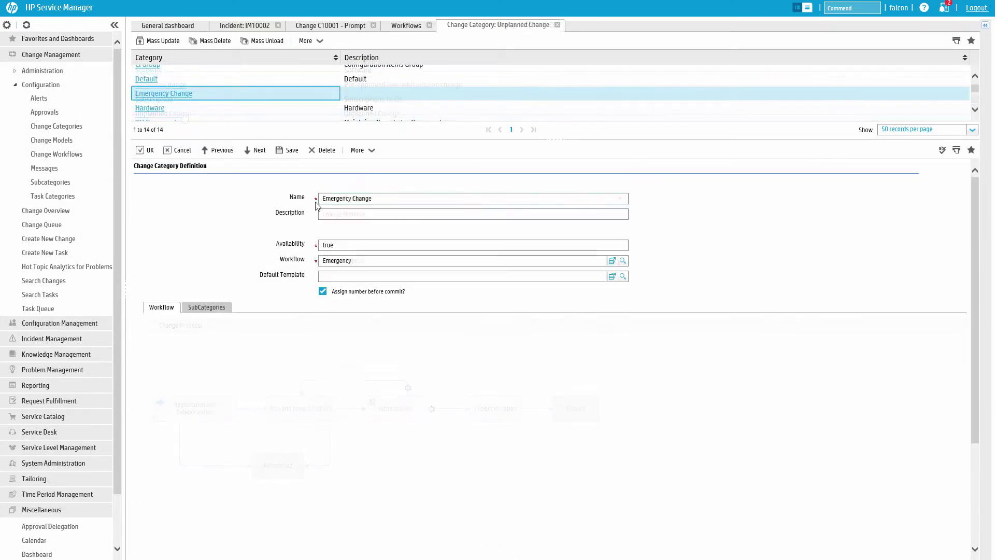
scroll(315, 204, down, 4)
scroll(317, 205, up, 2)
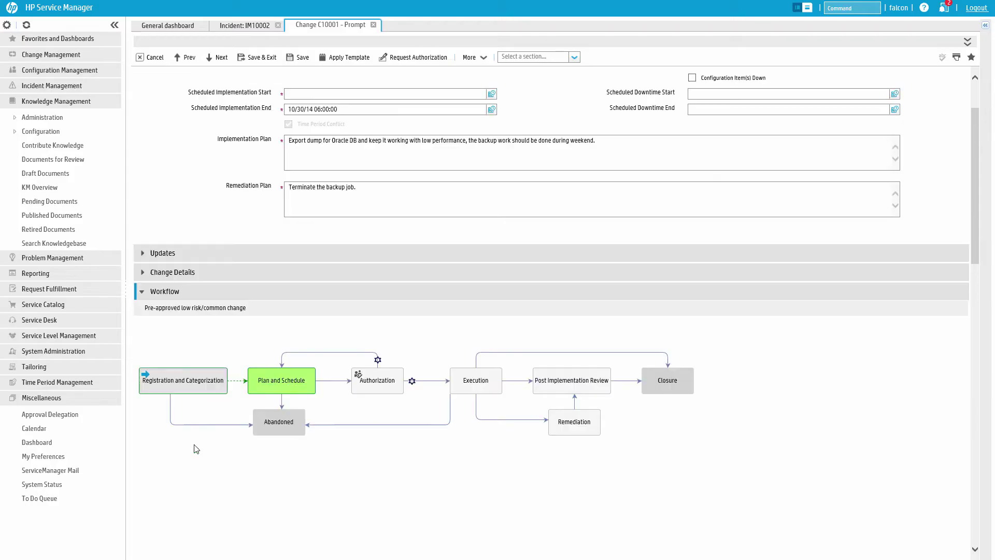
Step: Plan tasks Build and Test, Package Code and Deploy (Execution phase), linking Build and Test to Package Code
scroll(211, 459, down, 6)
scroll(197, 449, down, 2)
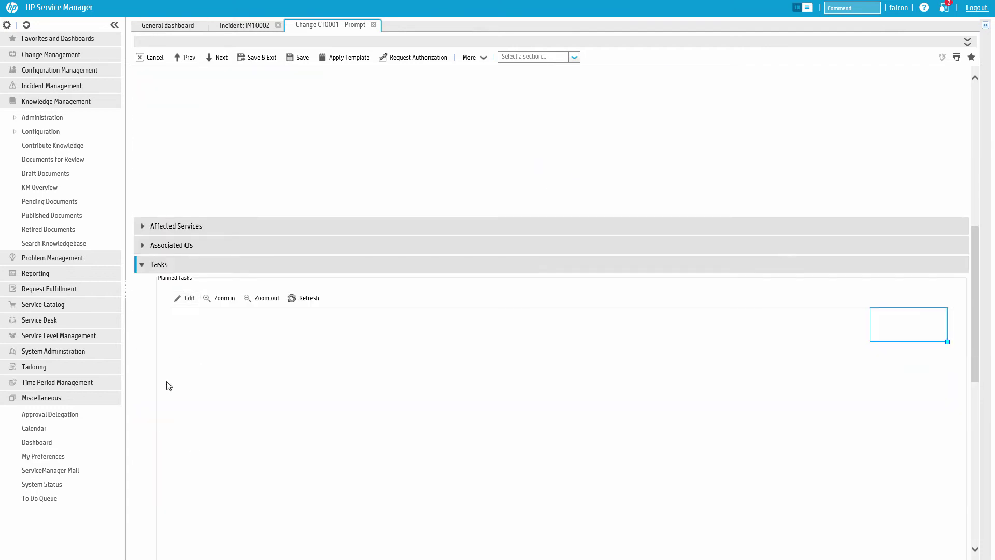
click(180, 300)
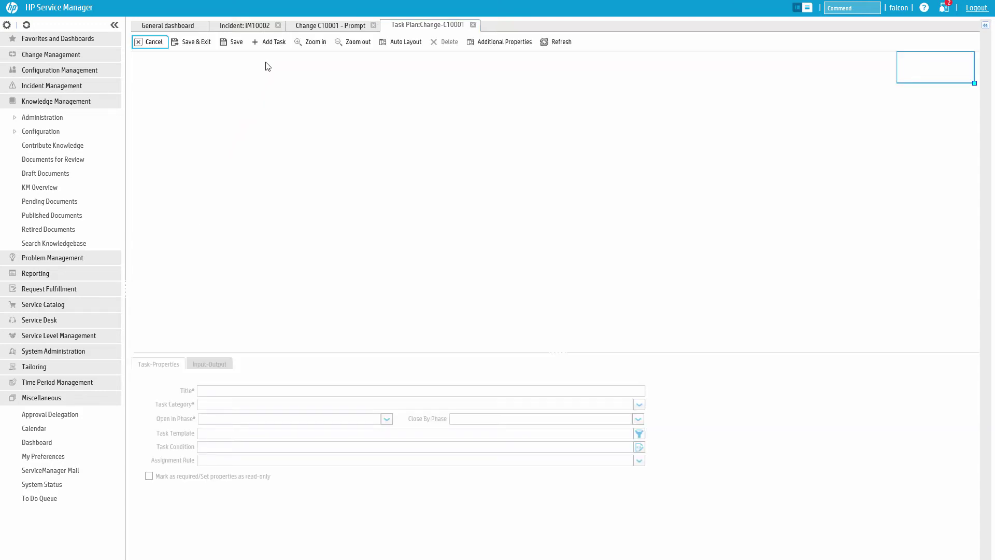
click(270, 46)
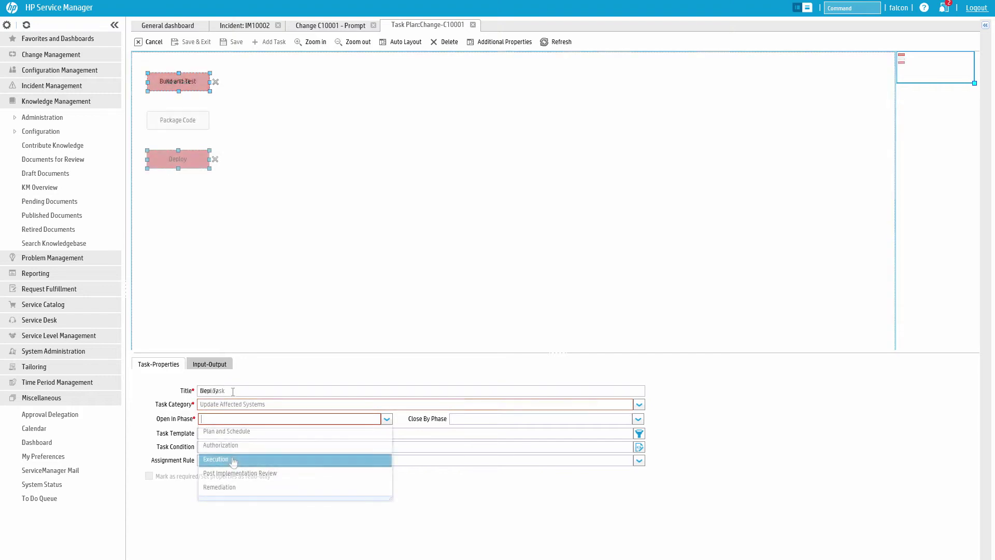
click(231, 458)
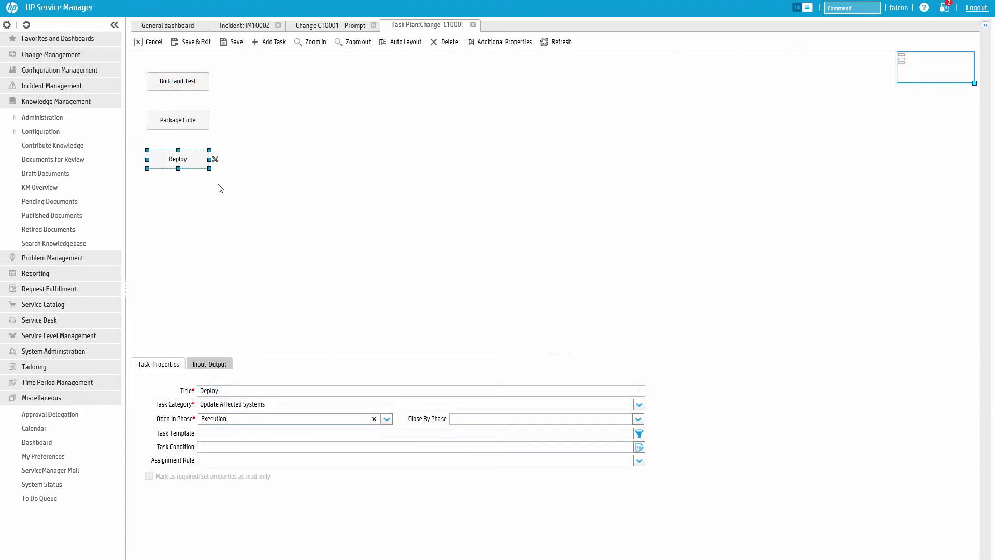
click(225, 205)
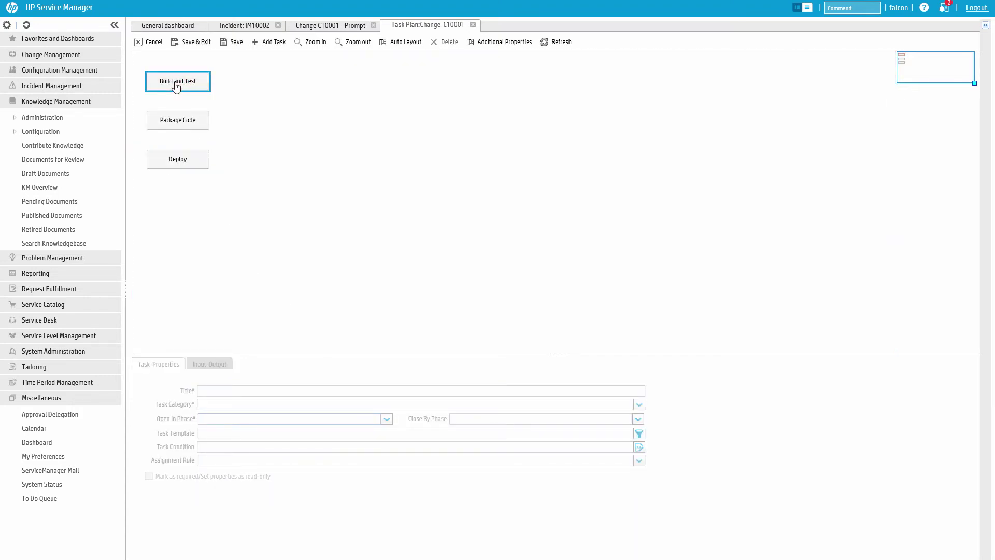
drag(176, 96, 177, 112)
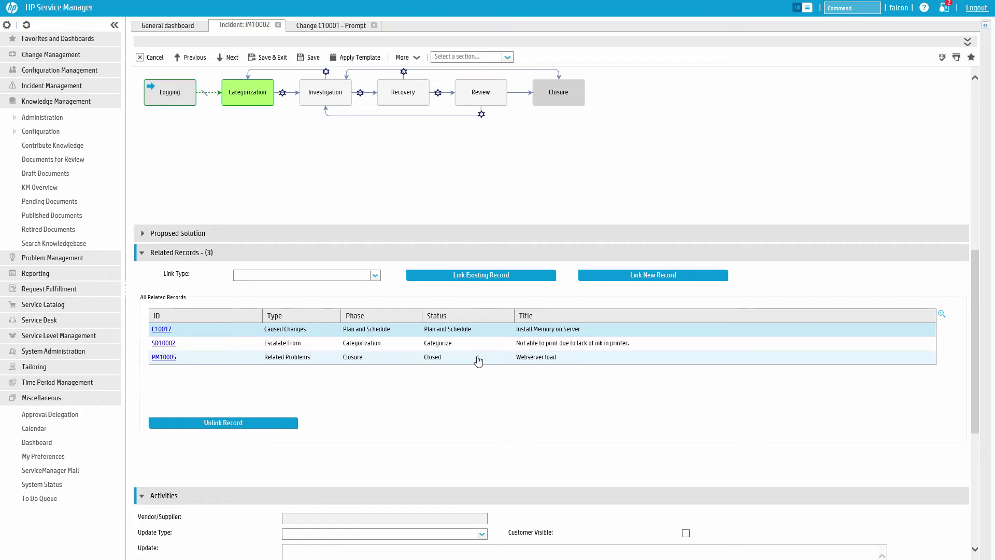
Step: Select related problem PM10005 on IM10002 and unlink it from the incident
click(497, 358)
scroll(496, 359, down, 1)
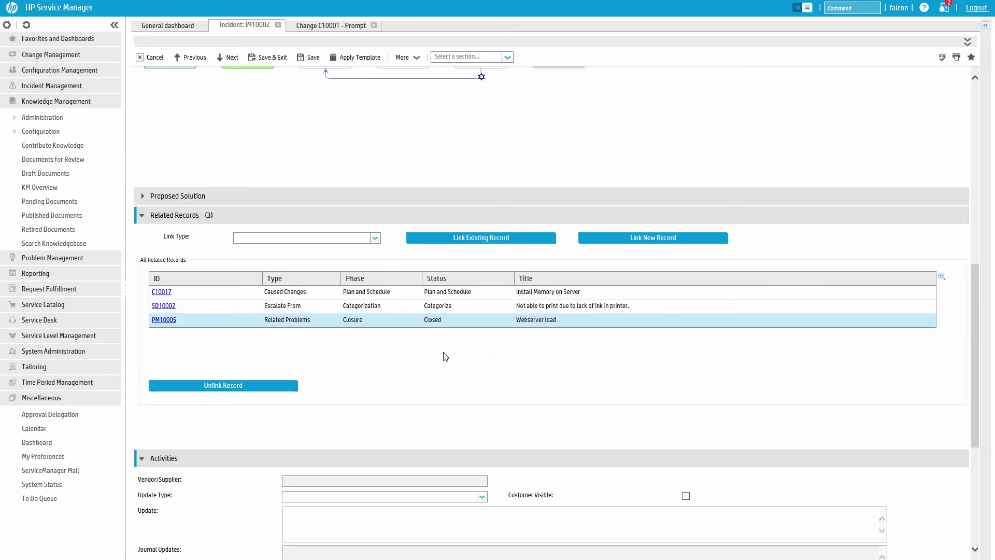
click(252, 388)
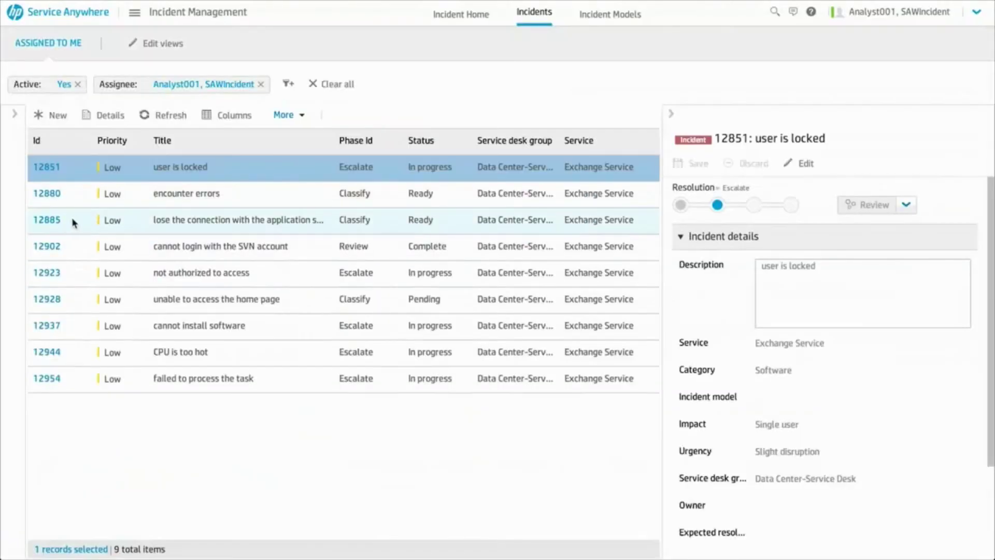
Step: Assign incident 12885 to Central IT, set its status to Pending, and save and close it
click(58, 226)
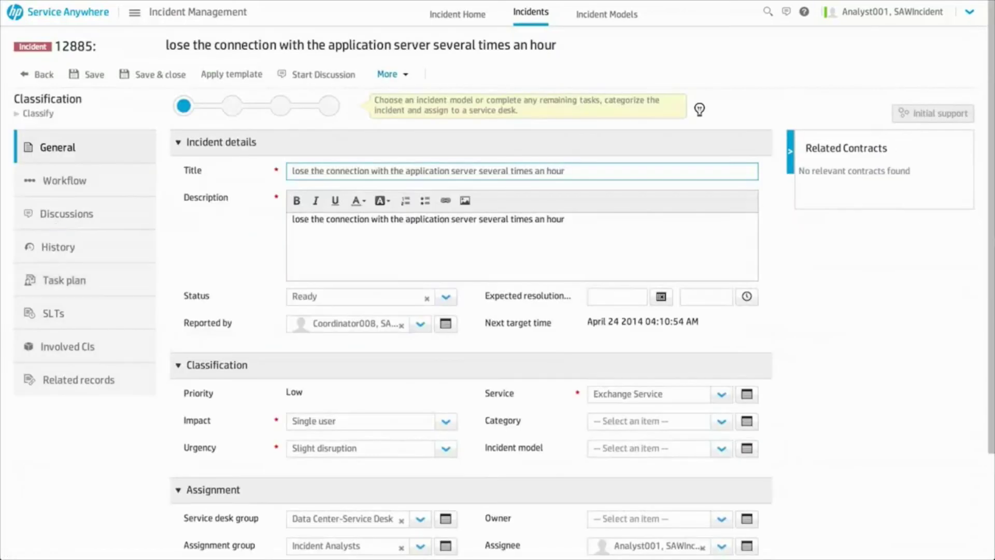
scroll(922, 334, down, 2)
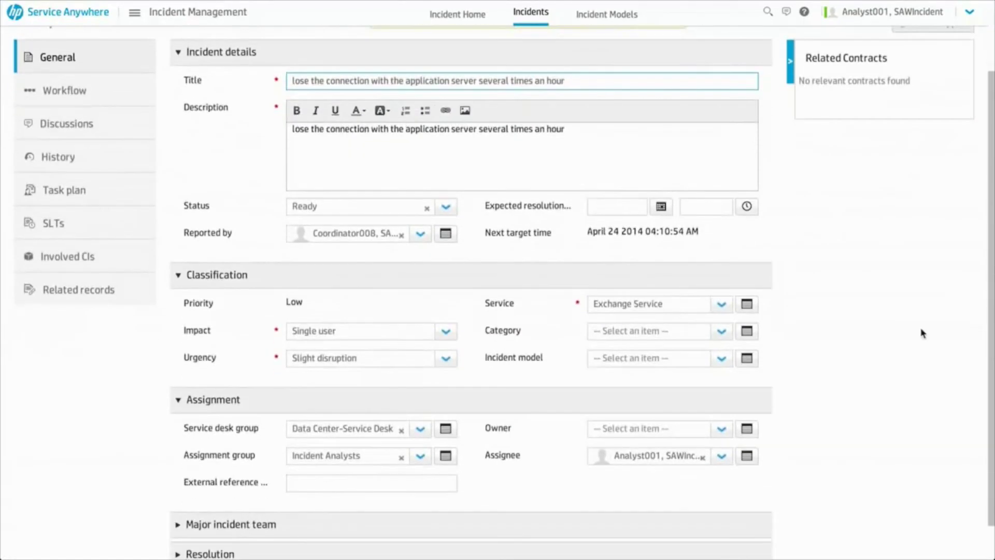
click(421, 457)
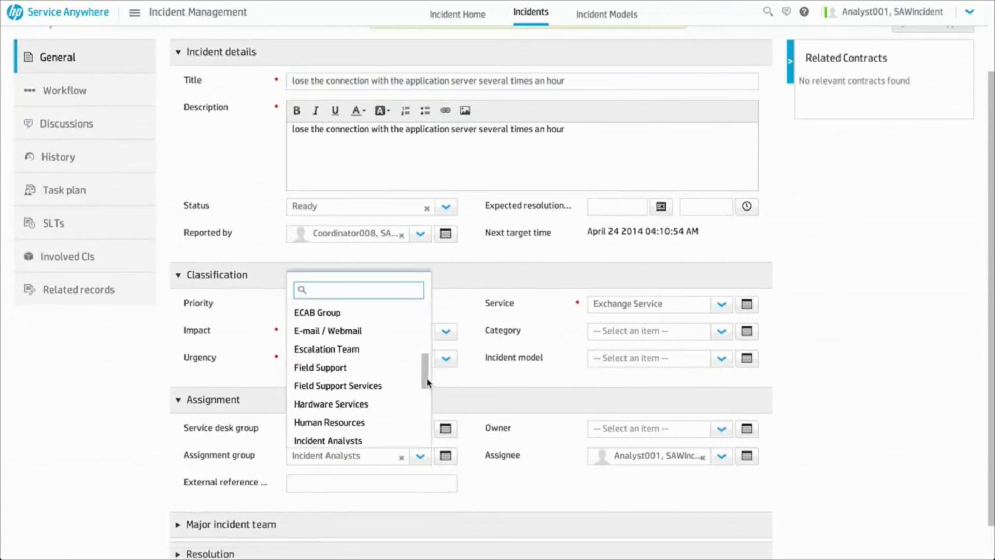
drag(423, 378, 422, 333)
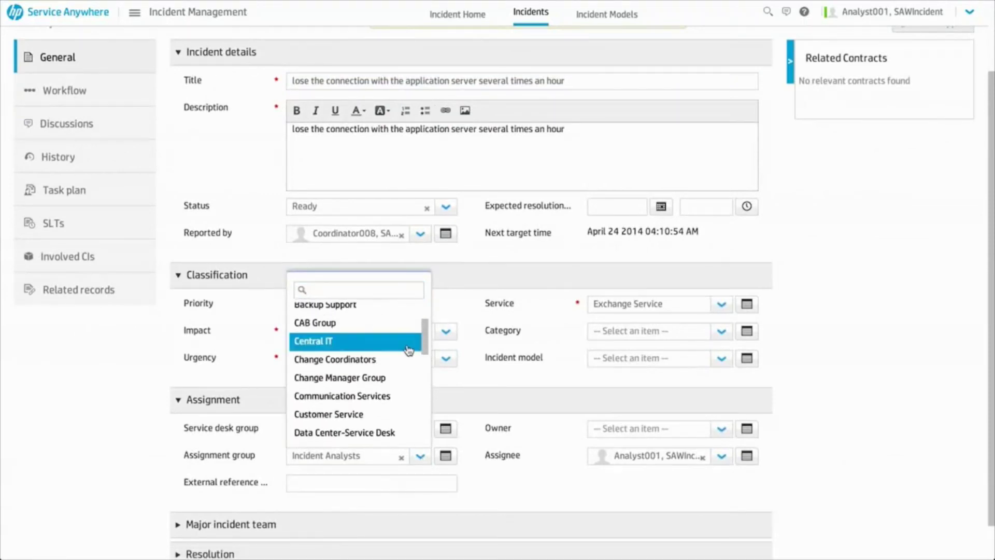
click(406, 340)
click(446, 210)
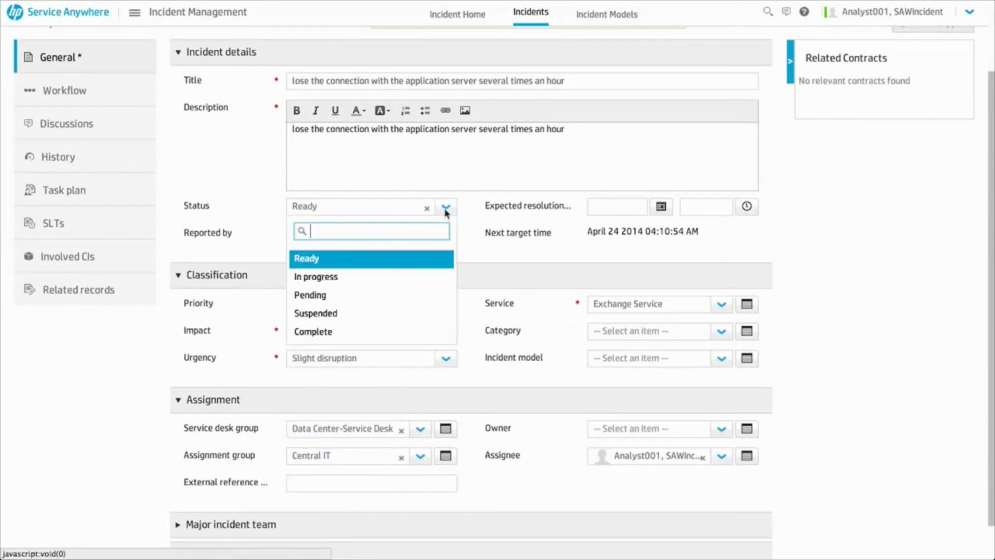
click(406, 300)
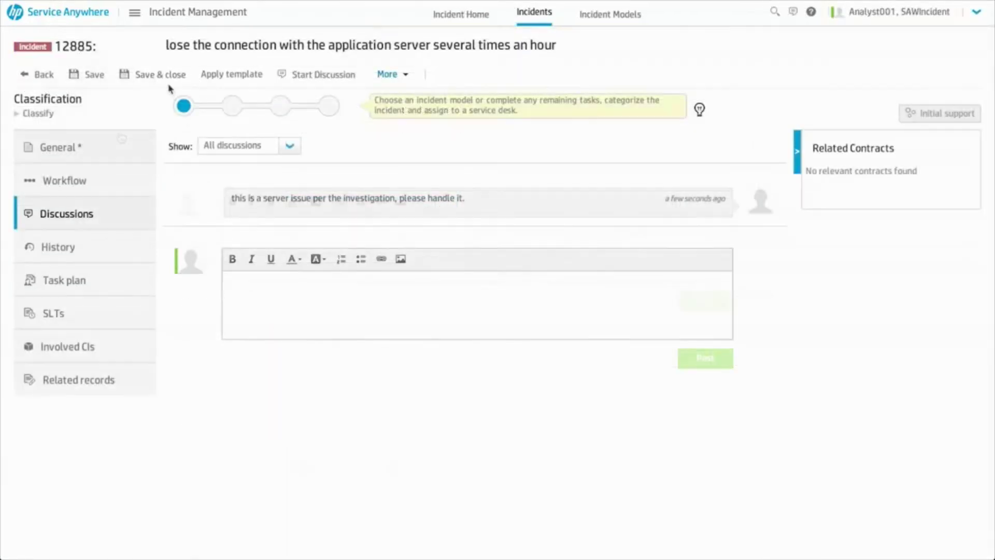
click(165, 81)
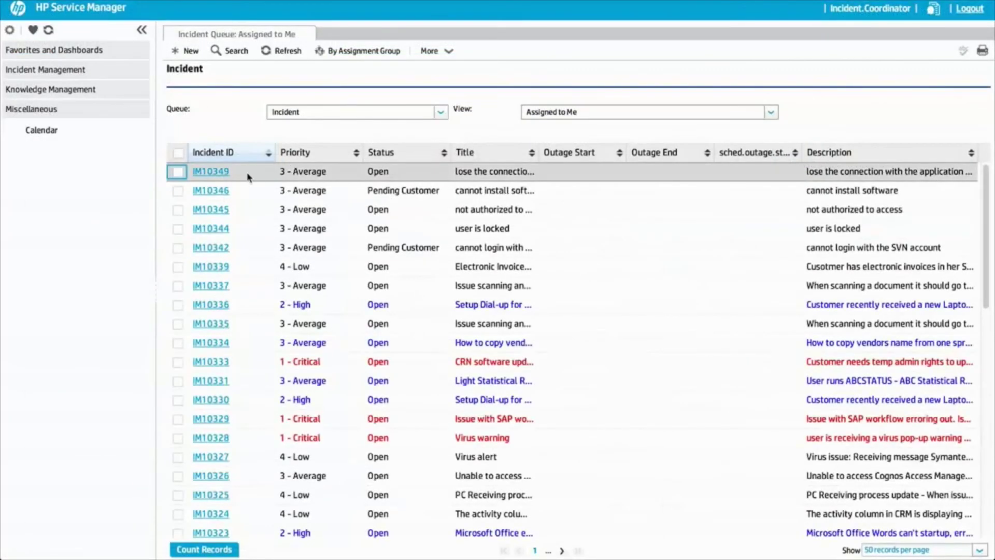
Step: Open incident IM10349 and expand its Case Exchange details
click(226, 175)
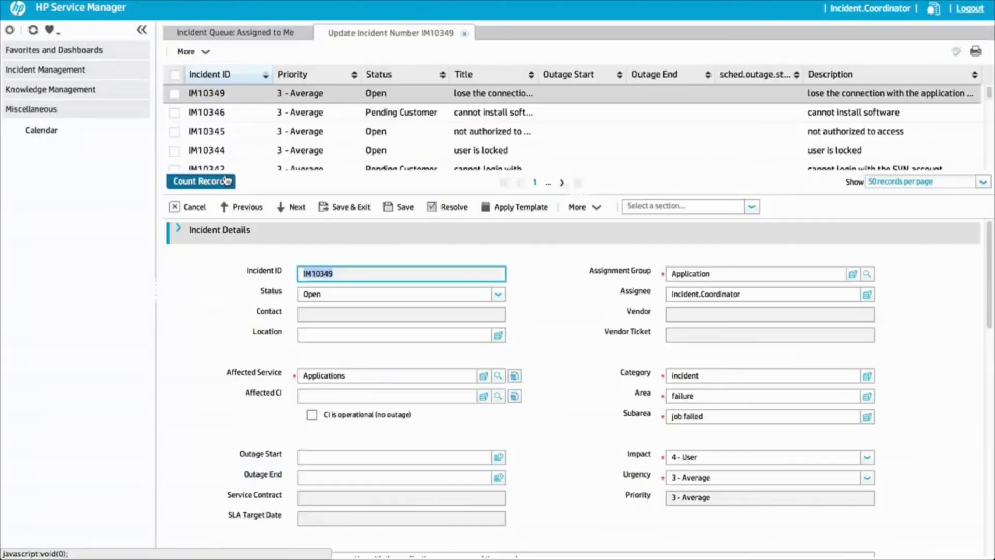
scroll(362, 362, down, 10)
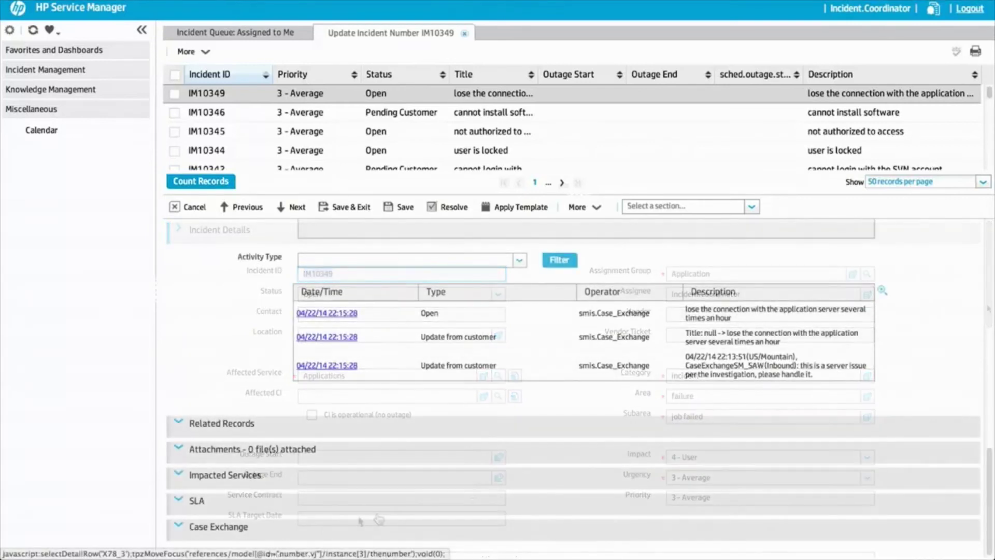
click(180, 530)
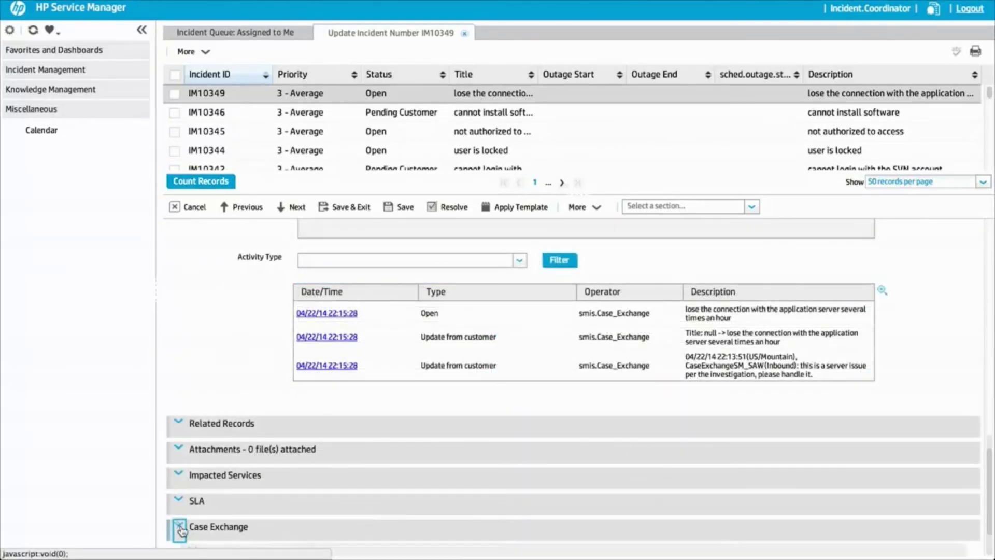
click(192, 496)
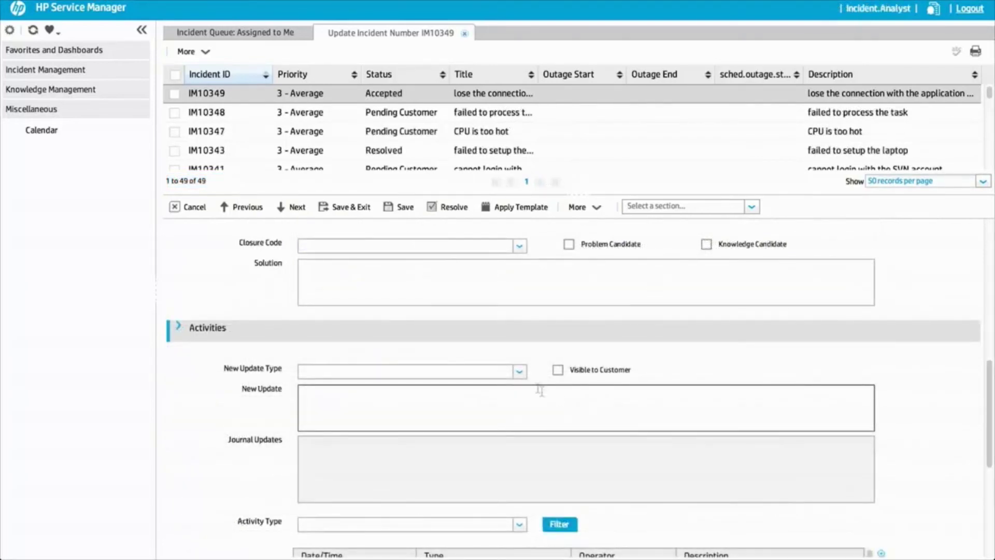
Step: Save a 'Communication with customer' update requesting the application log for troubleshooting
click(506, 376)
click(497, 385)
click(468, 404)
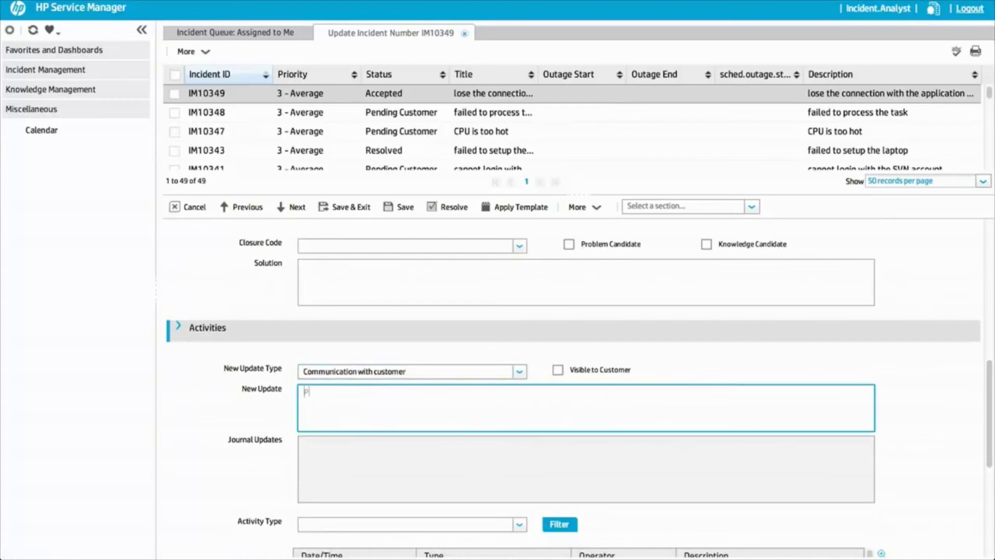
text(Please provide the appl)
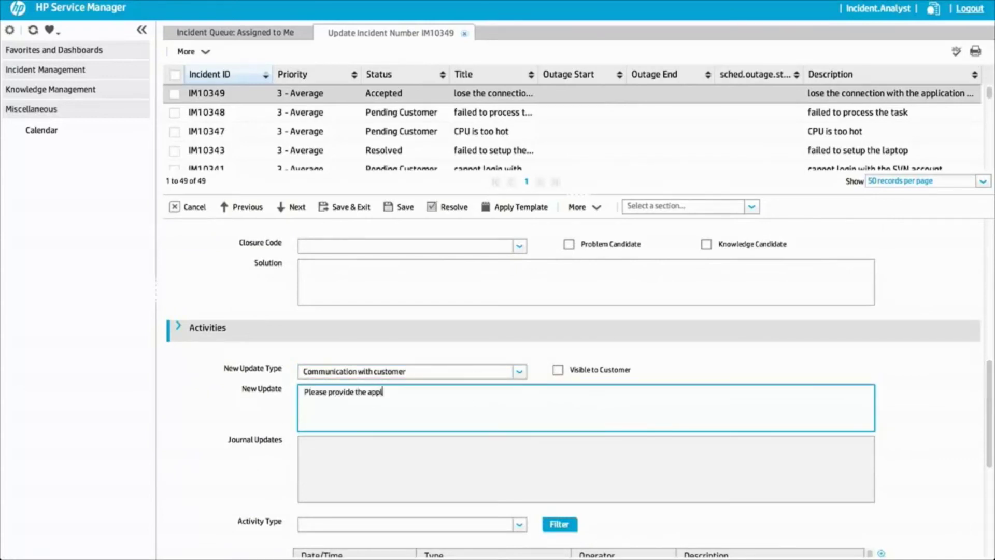
text(ication log which is helpful for tr)
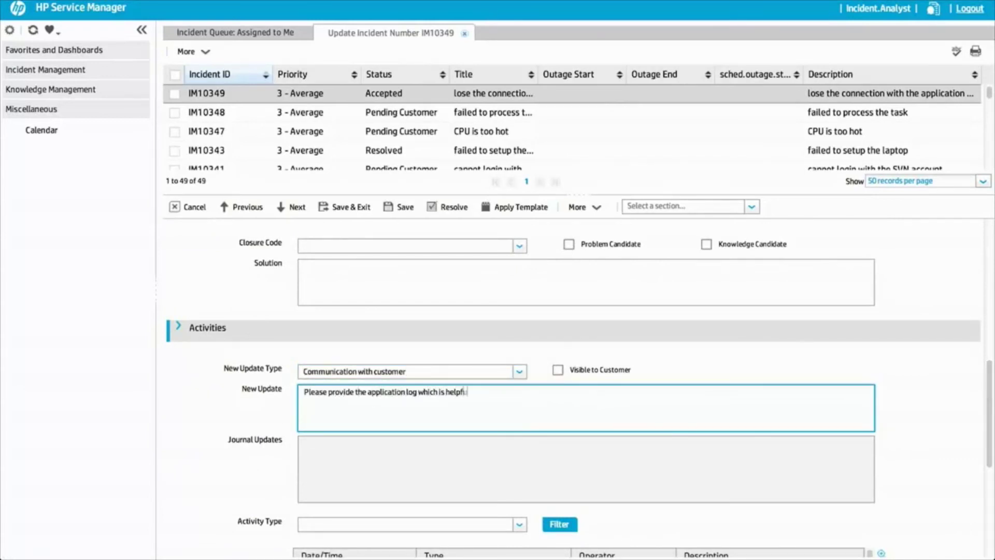
text(oubleshooting.)
click(407, 210)
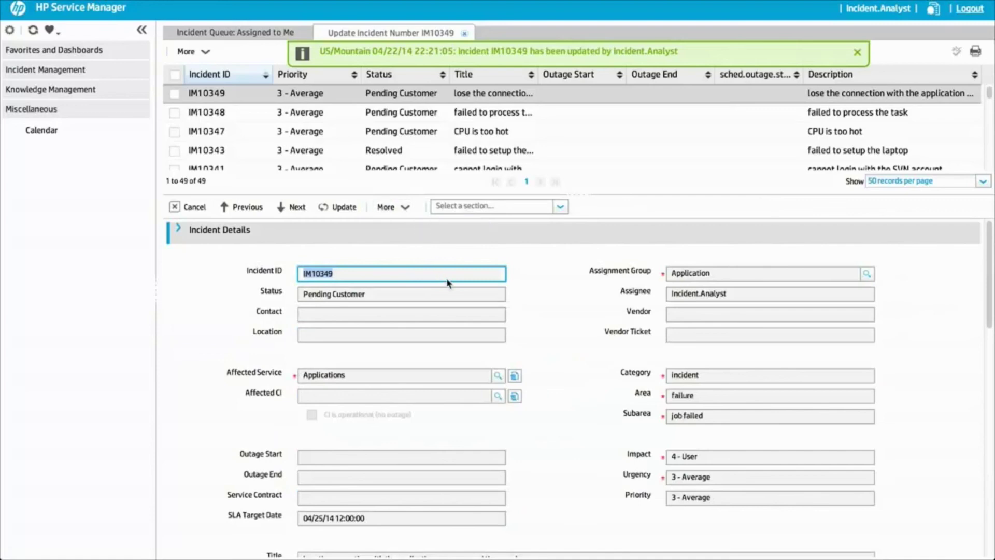
click(477, 299)
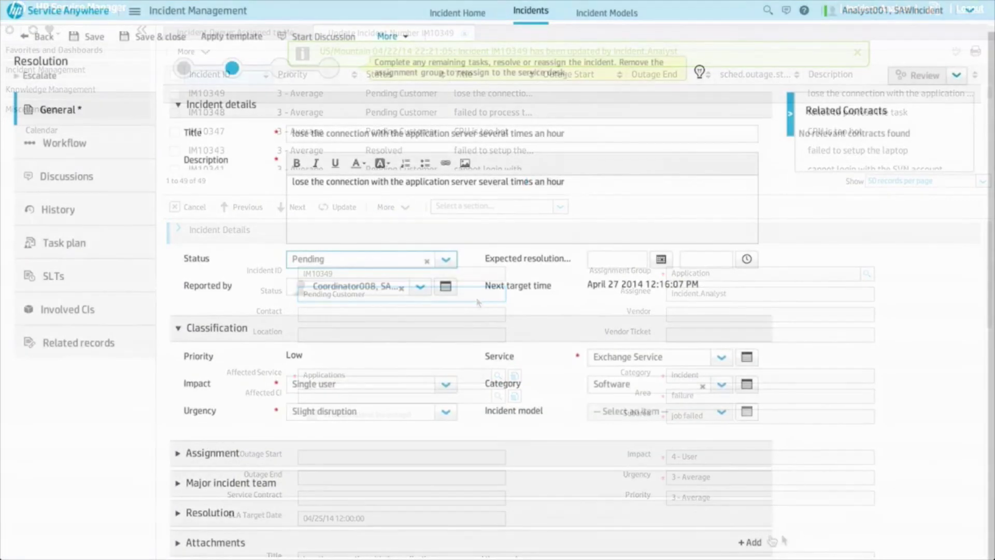
Step: Attach application.log.txt to incident 12885
click(754, 543)
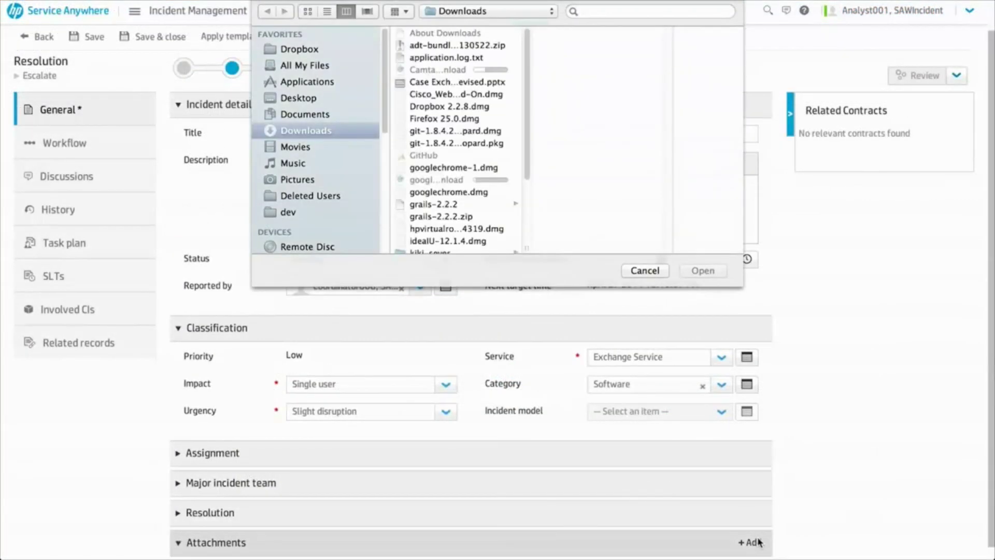
click(446, 57)
click(706, 270)
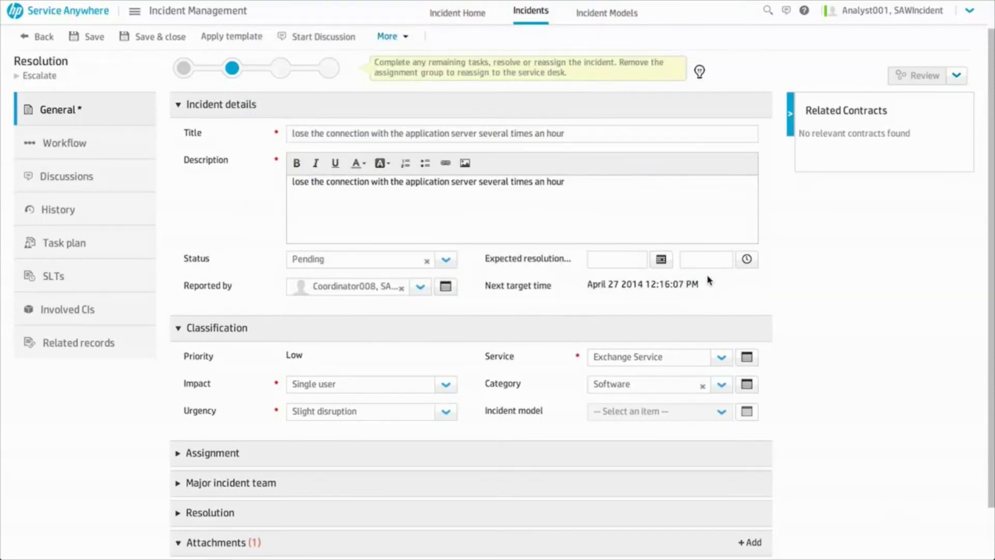
Step: Post 'attached the log for last 3 days.' in Discussions, then save and close
click(127, 179)
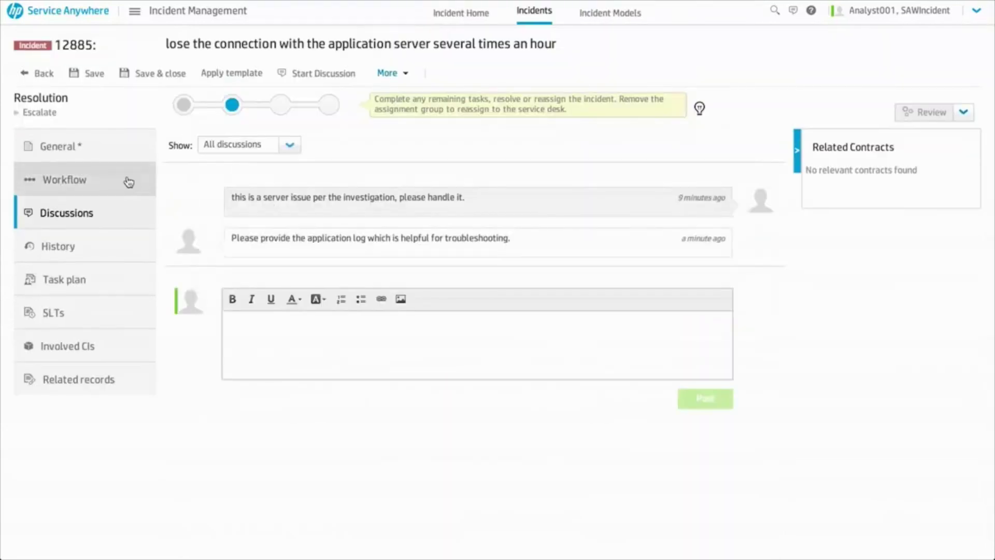
text(attached the l)
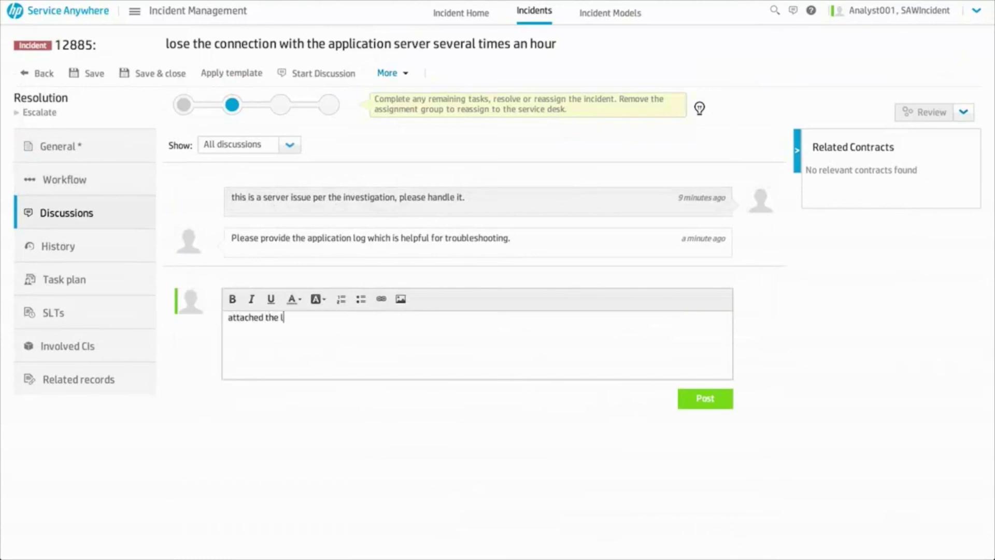
text(og for last 3 days.)
click(725, 401)
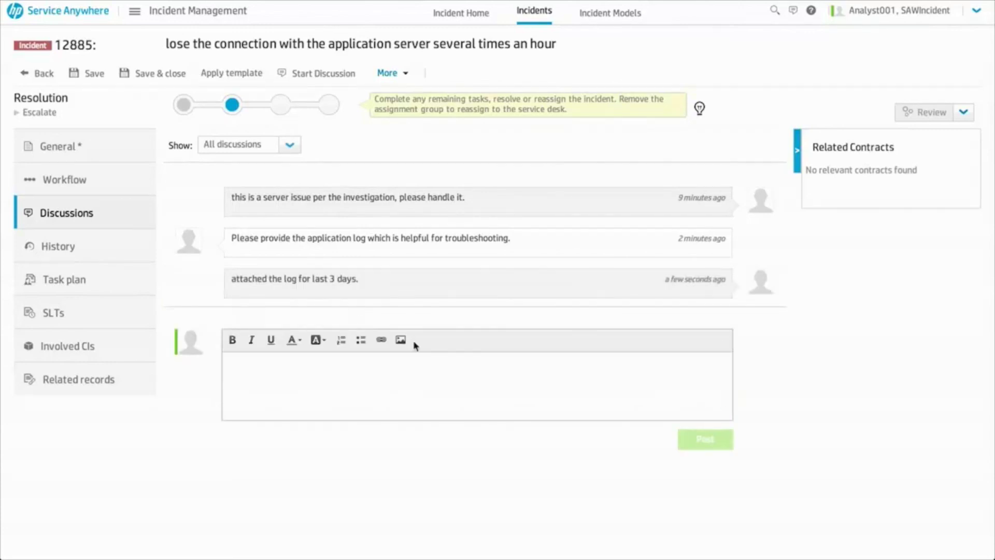
click(186, 78)
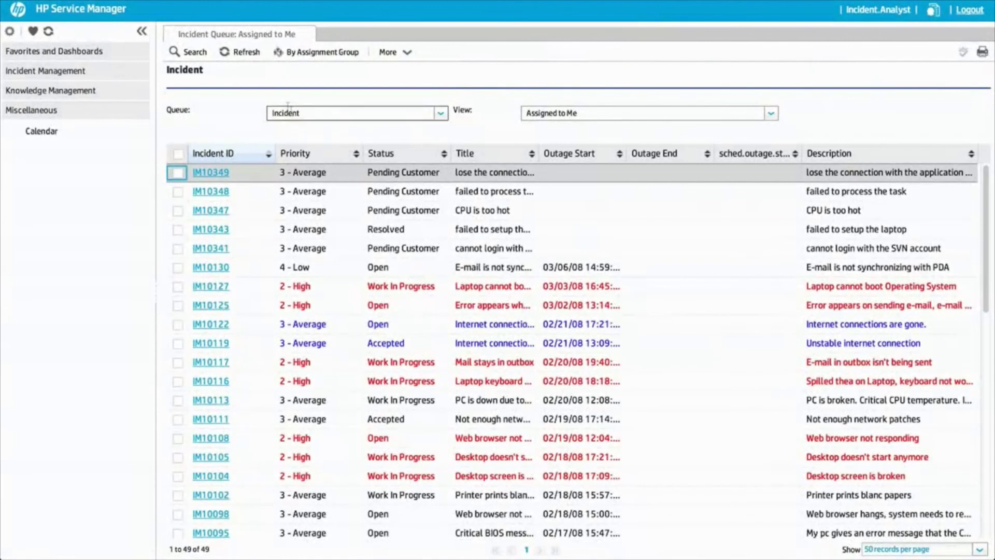
Step: Refresh the queue, open IM10349, and view its attached log file
click(252, 53)
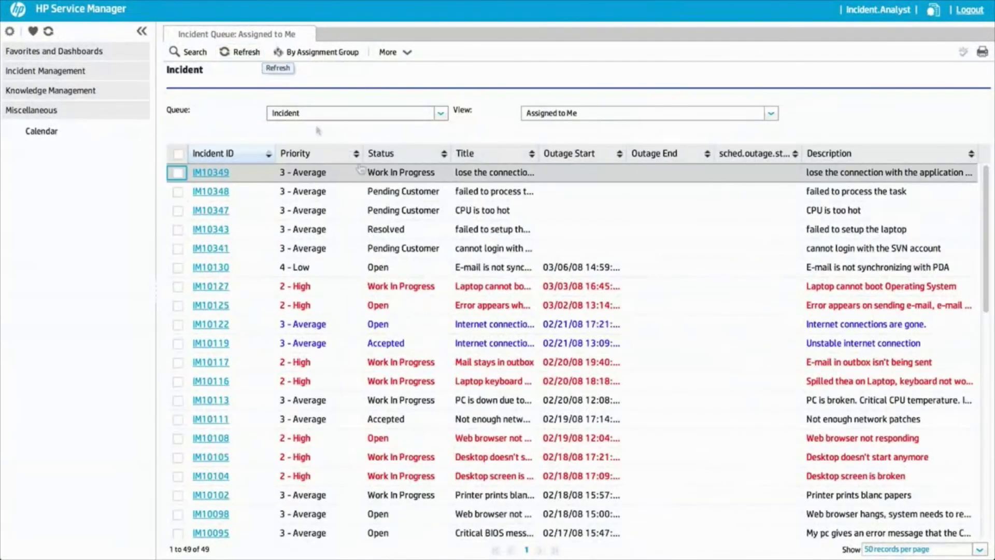
click(224, 179)
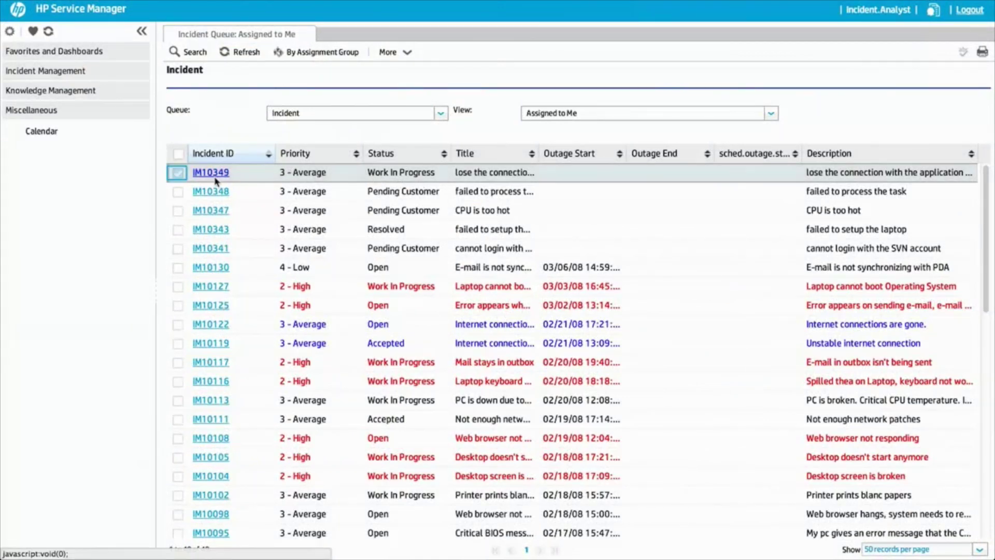
scroll(982, 477, down, 10)
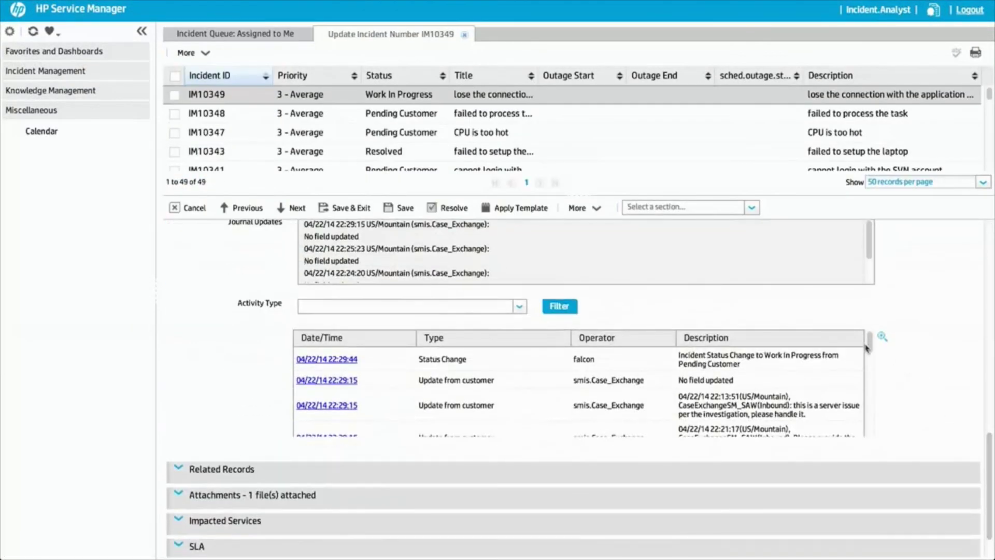
scroll(869, 345, down, 5)
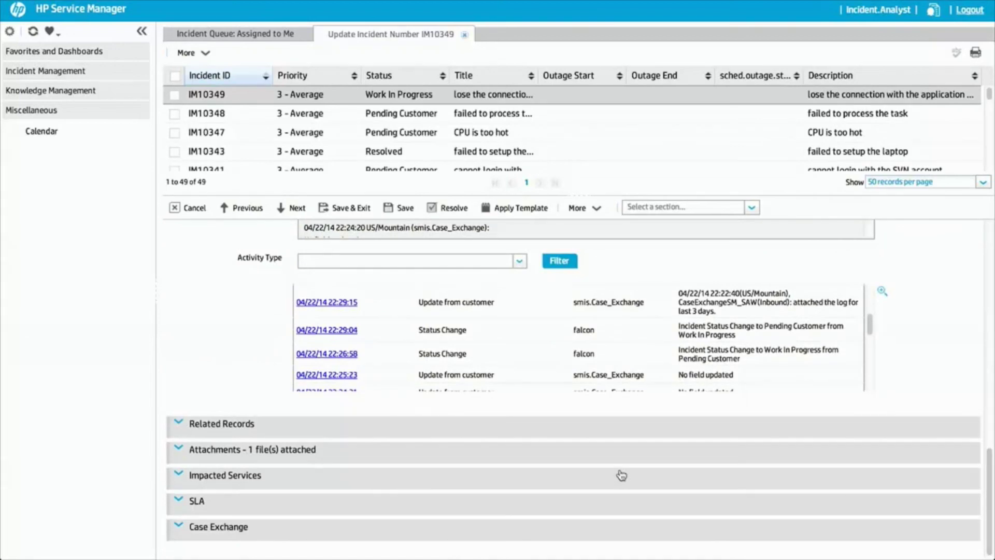
click(179, 450)
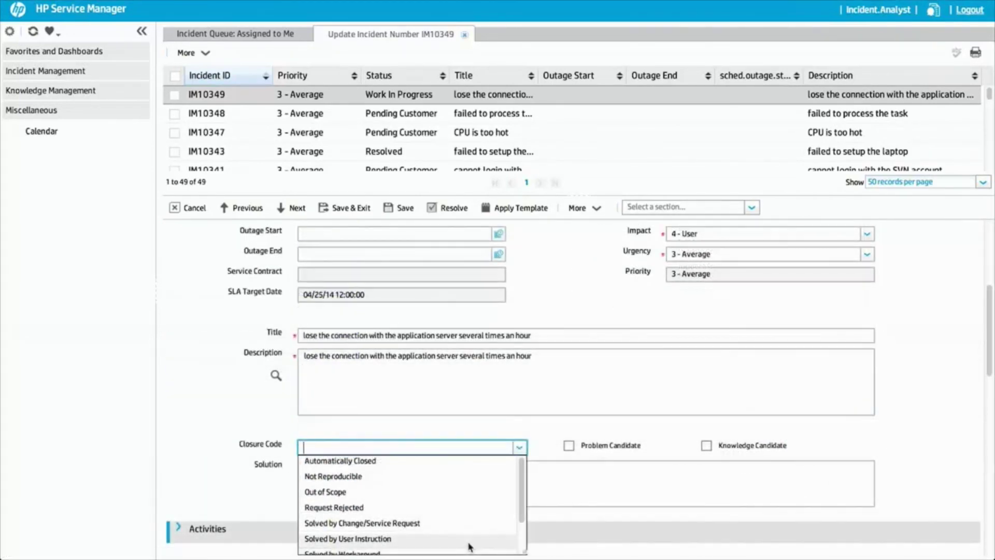
Step: Resolve IM10349 as Solved by Workaround with solution 'renew the server settings'
text(Unable to solve)
click(458, 529)
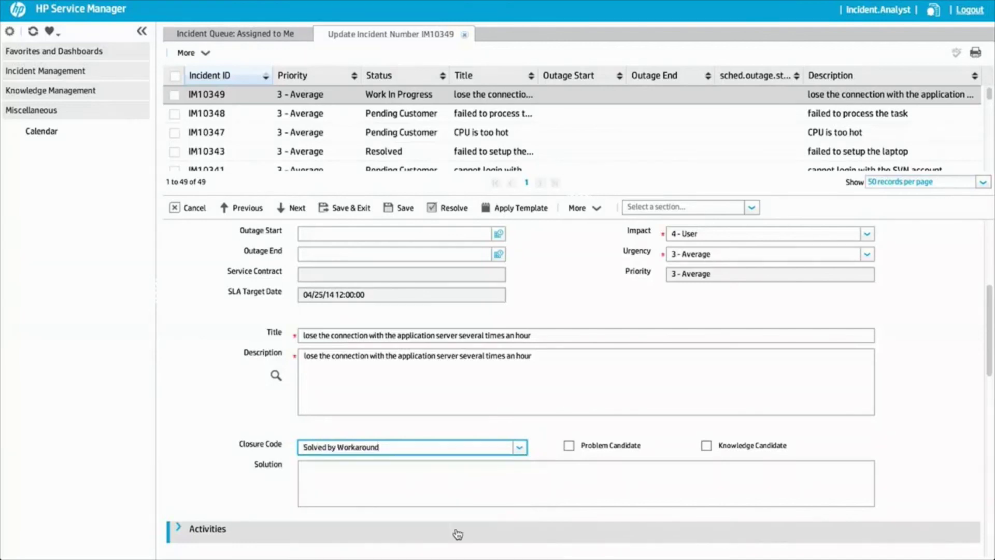
click(460, 490)
text(renew the server settings.)
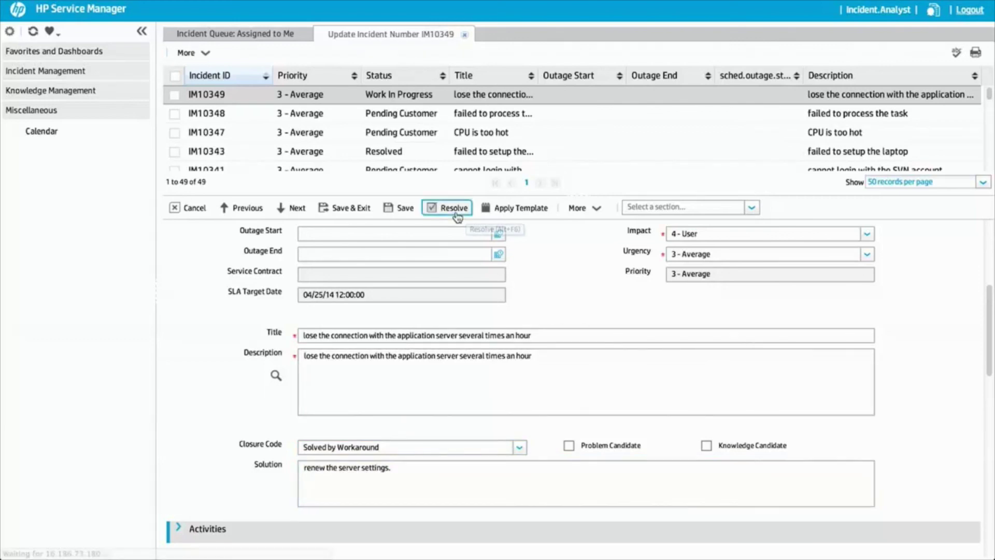
click(455, 211)
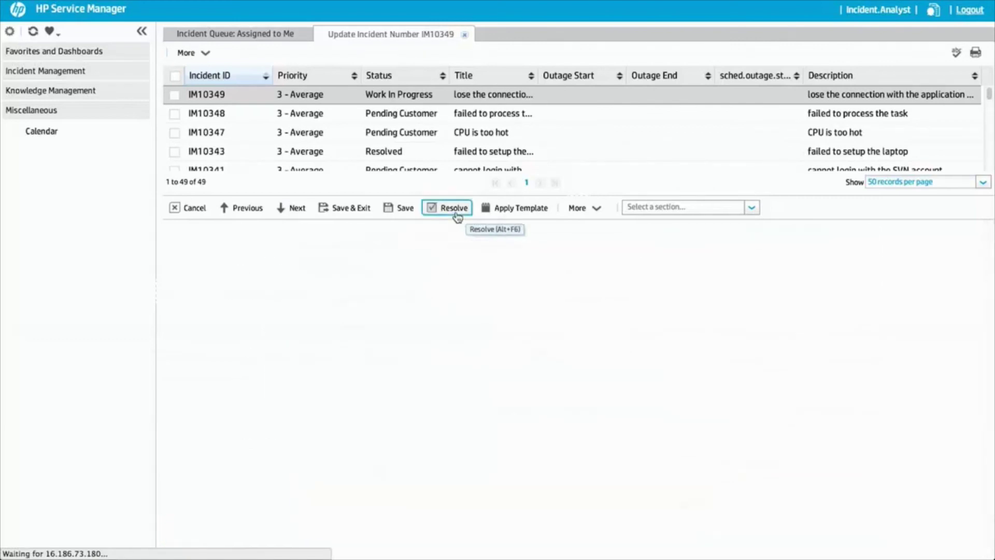